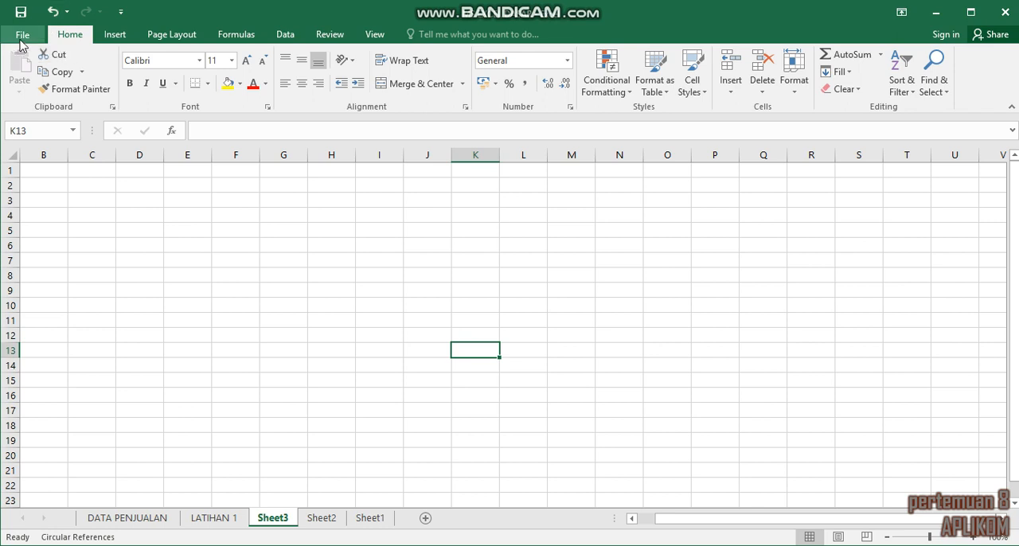
left_click(21, 39)
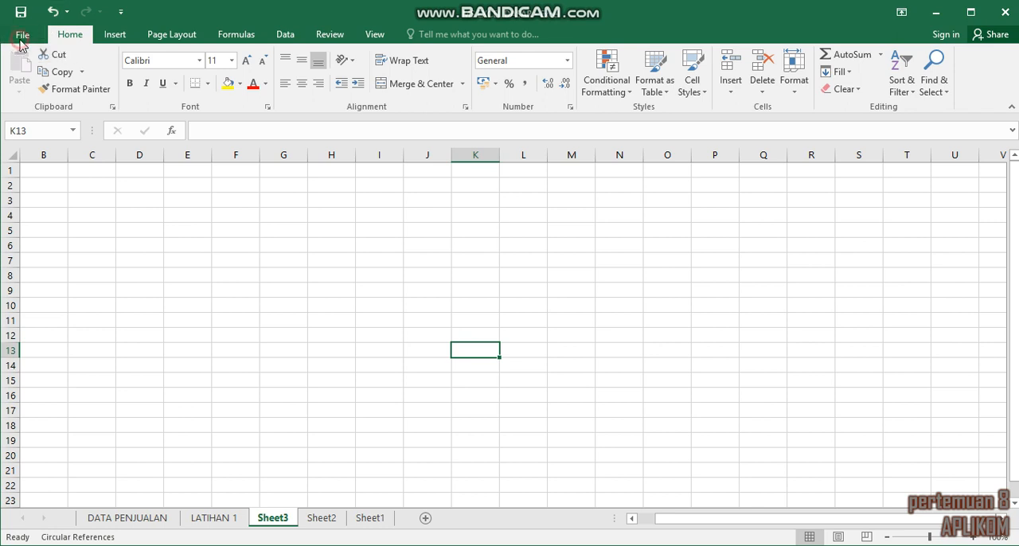
left_click(28, 34)
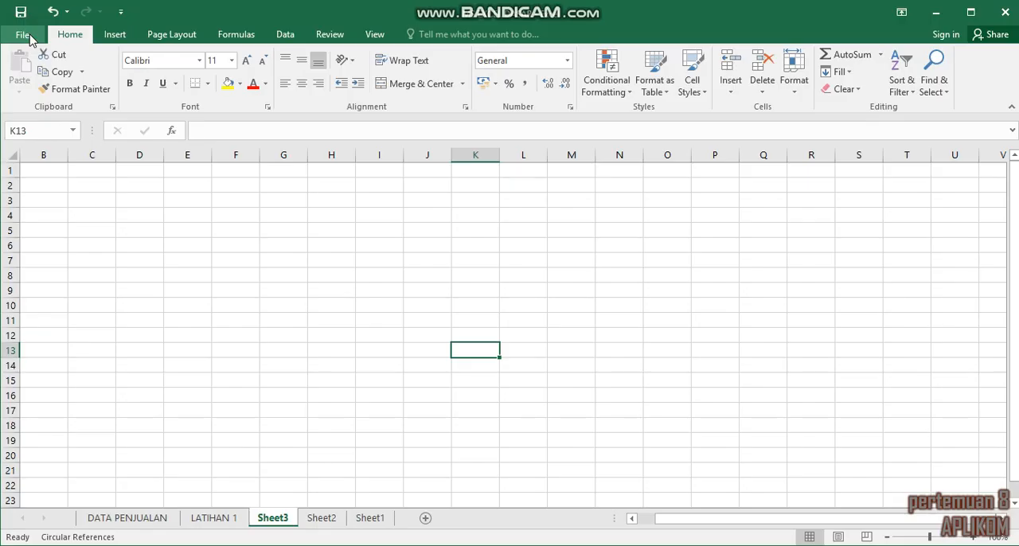
left_click(115, 40)
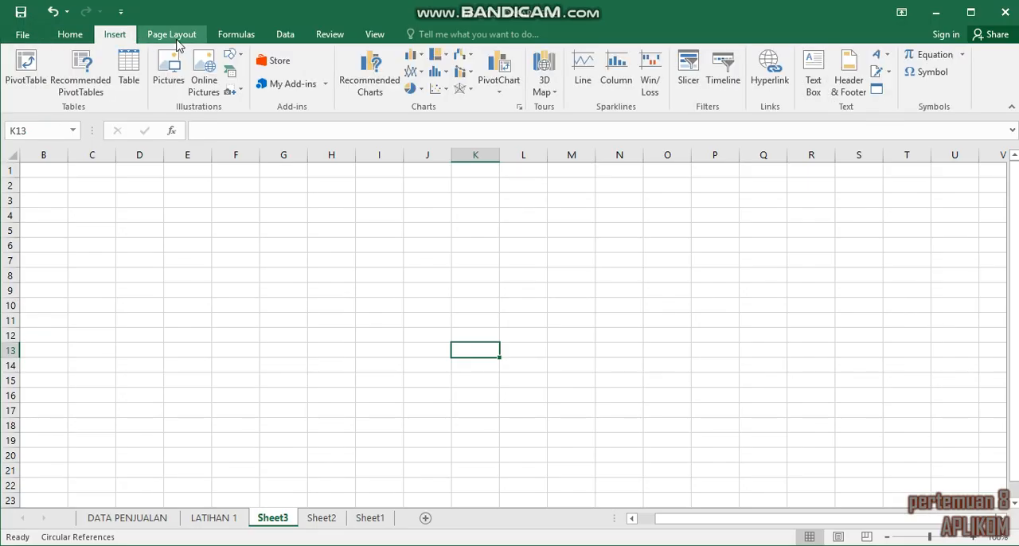
left_click(174, 37)
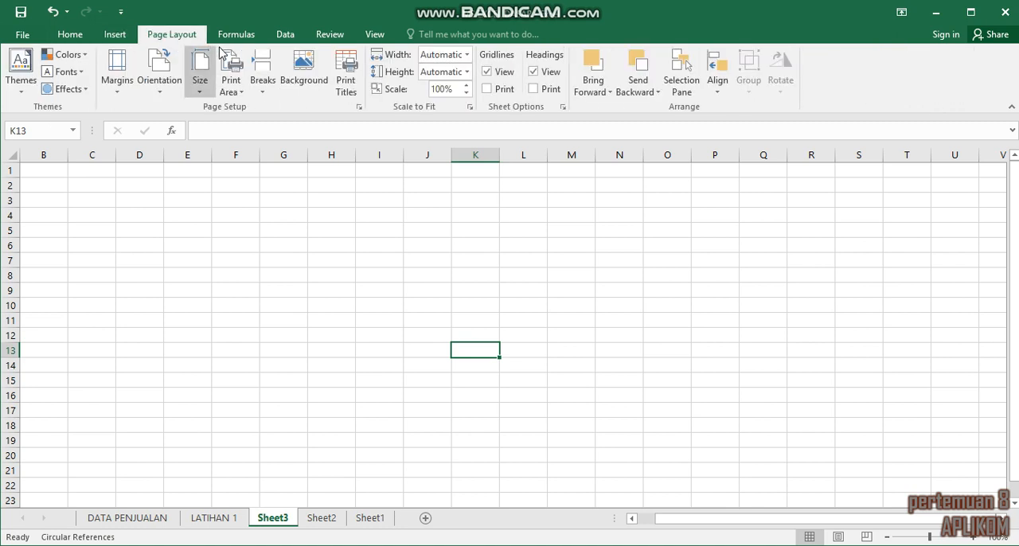
left_click(247, 40)
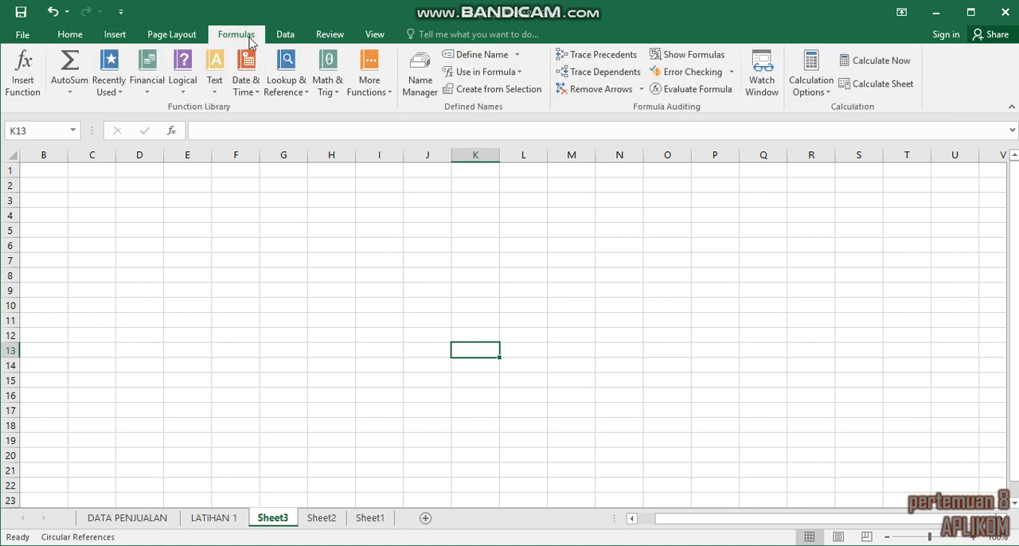
left_click(290, 38)
left_click(334, 39)
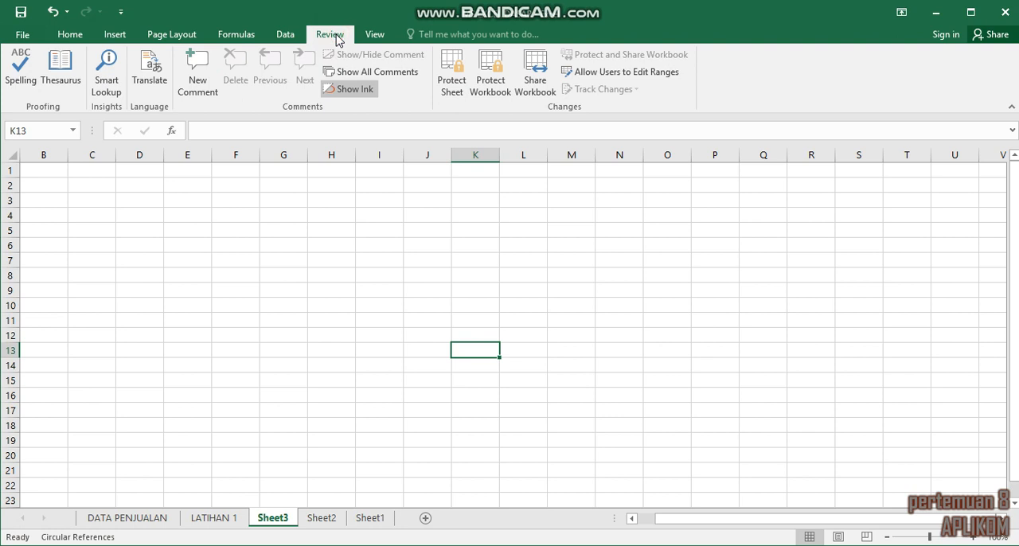
left_click(376, 37)
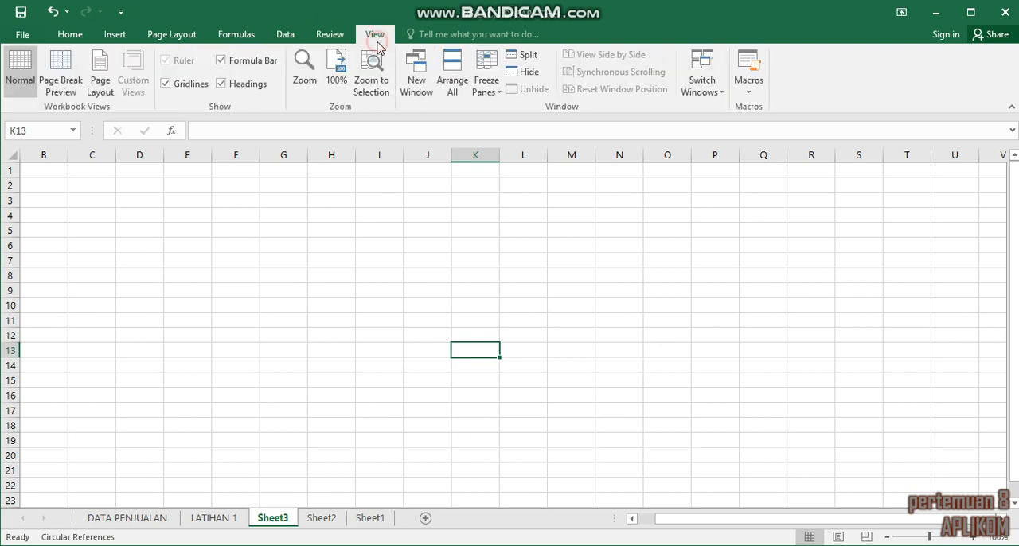
Step: Create a new blank workbook and maximize its window
left_click(24, 35)
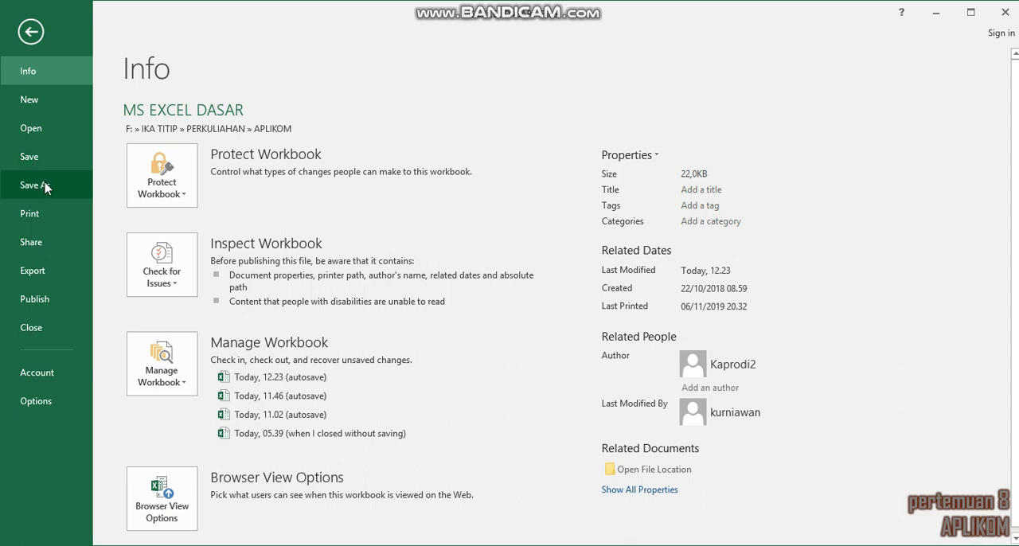
left_click(31, 101)
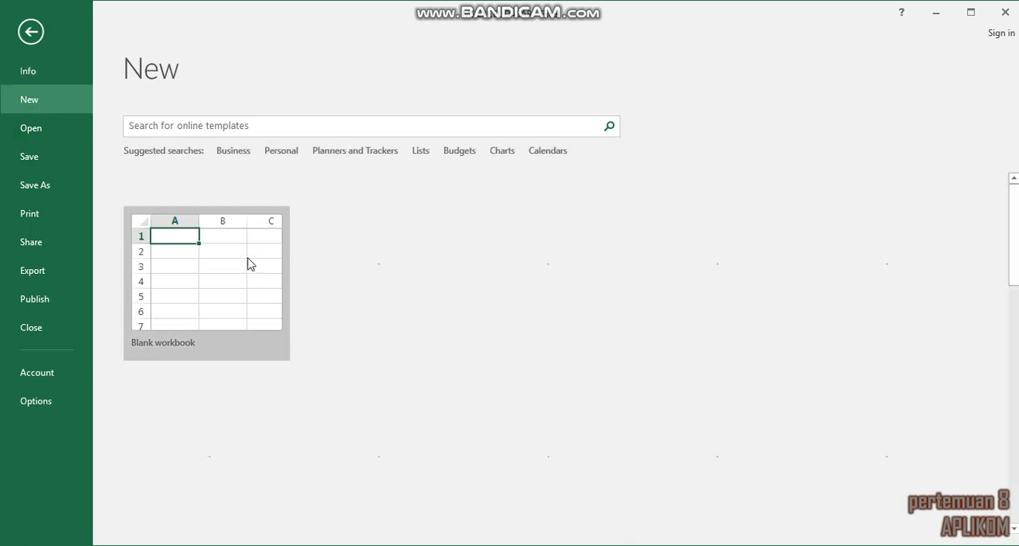
left_click(214, 249)
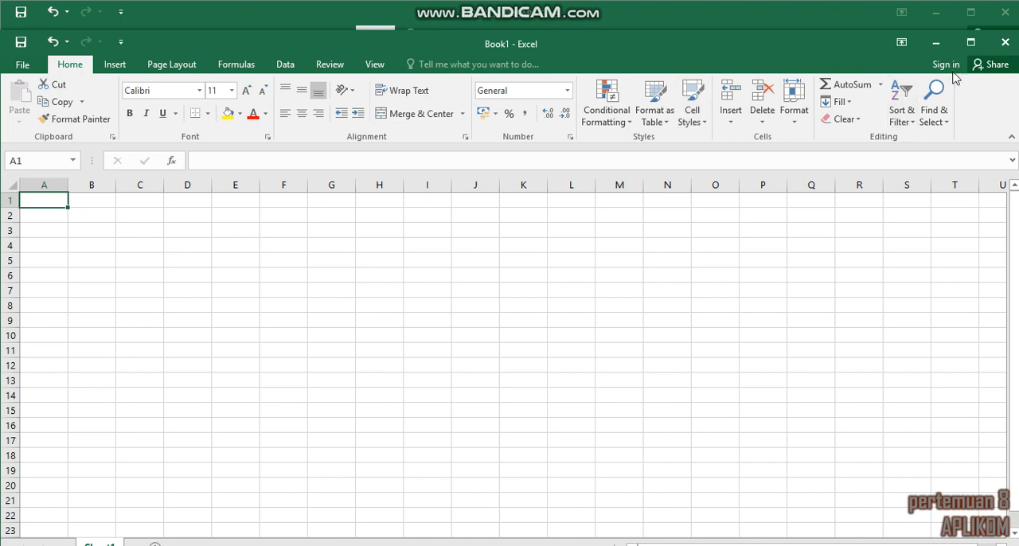
left_click(971, 42)
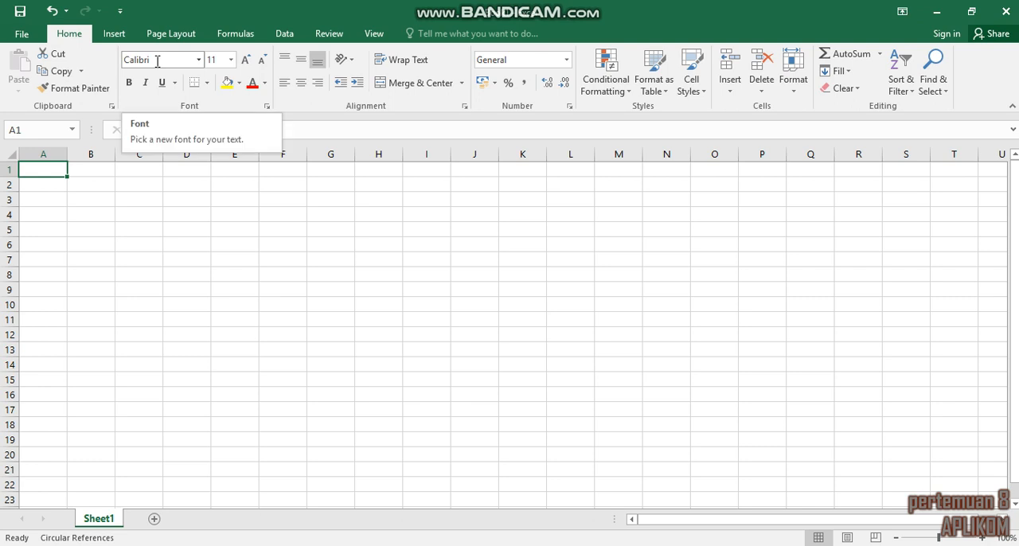
left_click(199, 61)
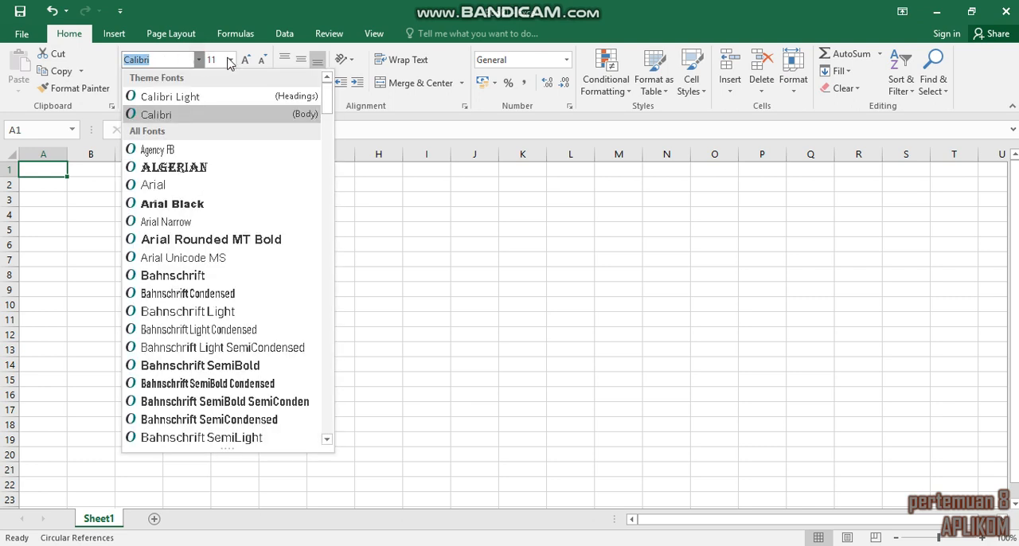
left_click(233, 62)
left_click(233, 62)
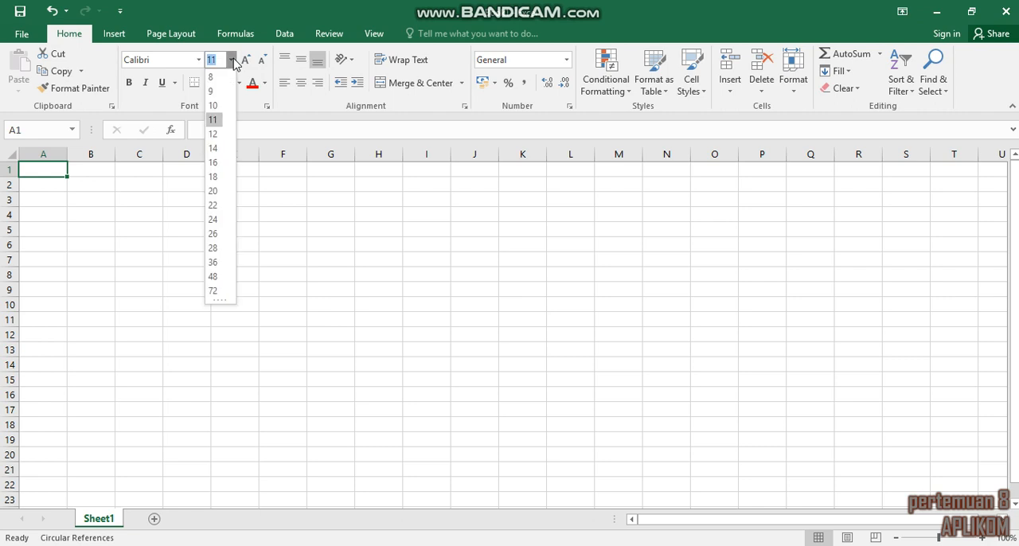
left_click(232, 61)
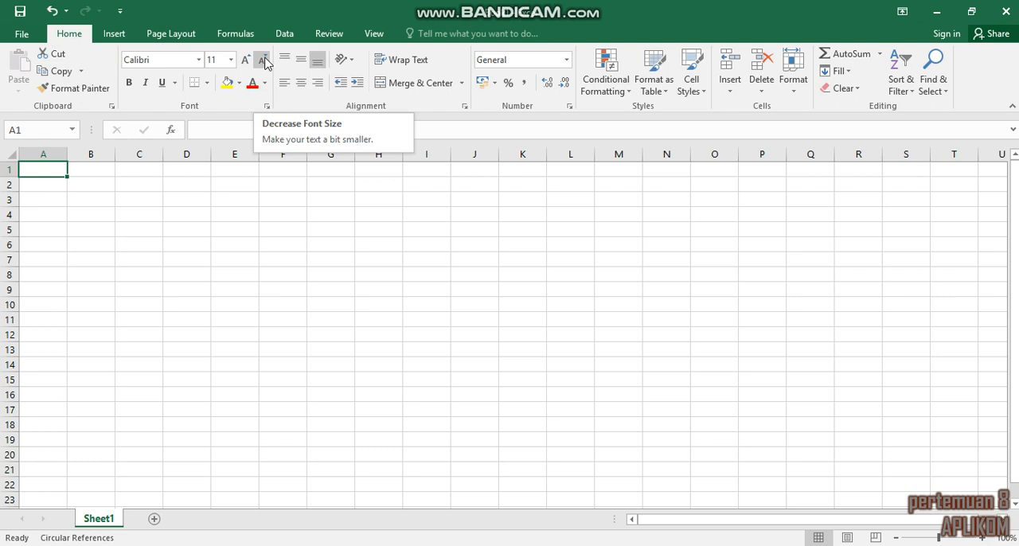
Step: Enter the text "administrasi bisnis" in cell A2
left_click(51, 190)
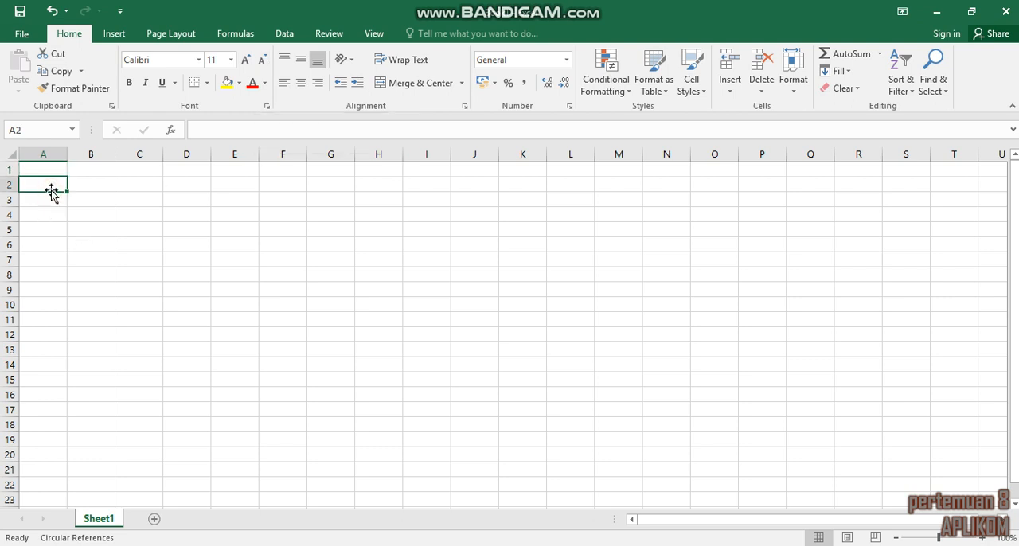
type("administrasi bisnis")
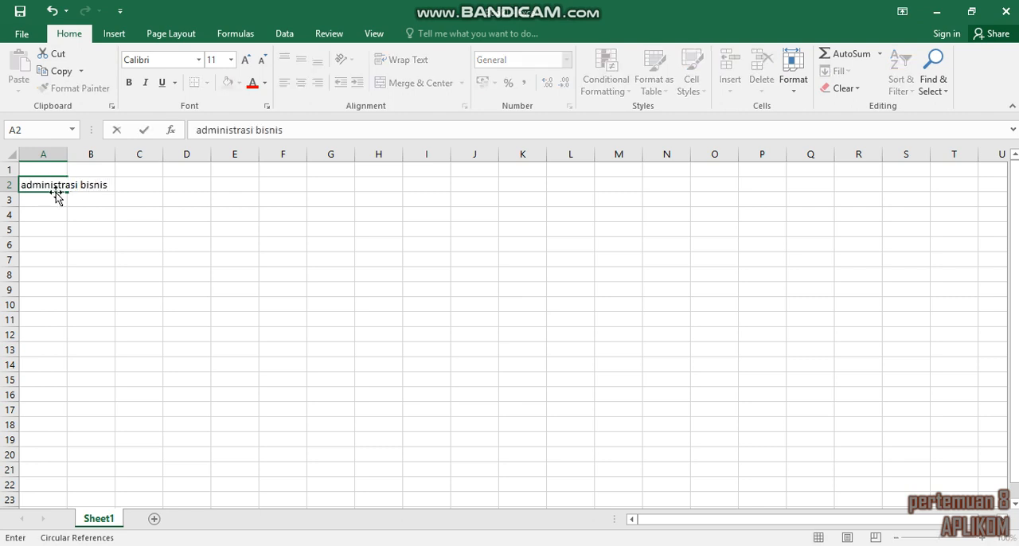
left_click(43, 205)
Step: Increase the font size of the text in A2:B2 to 22
left_click_drag(28, 184, 104, 187)
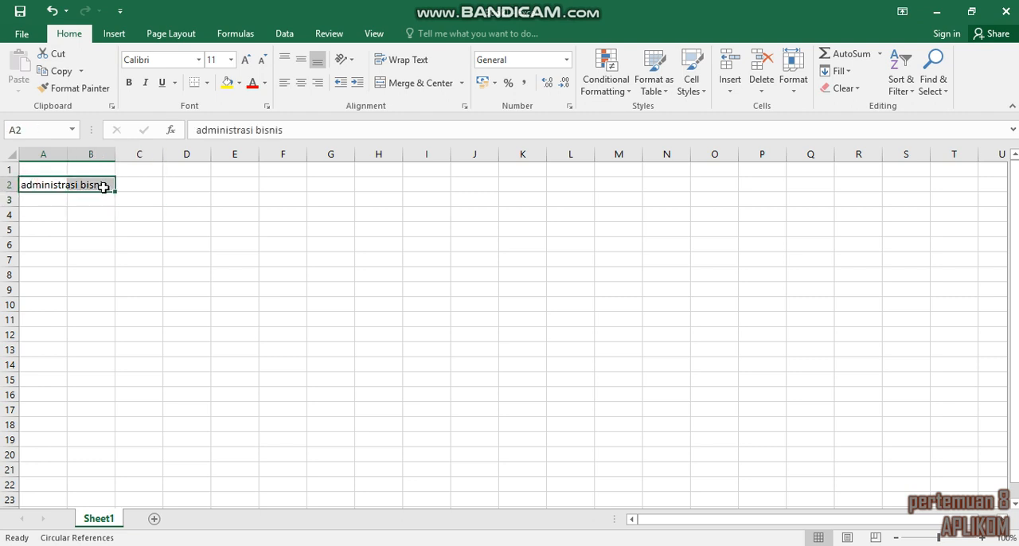
left_click(247, 61)
left_click(247, 61)
left_click(247, 61)
left_click(247, 61)
left_click(247, 60)
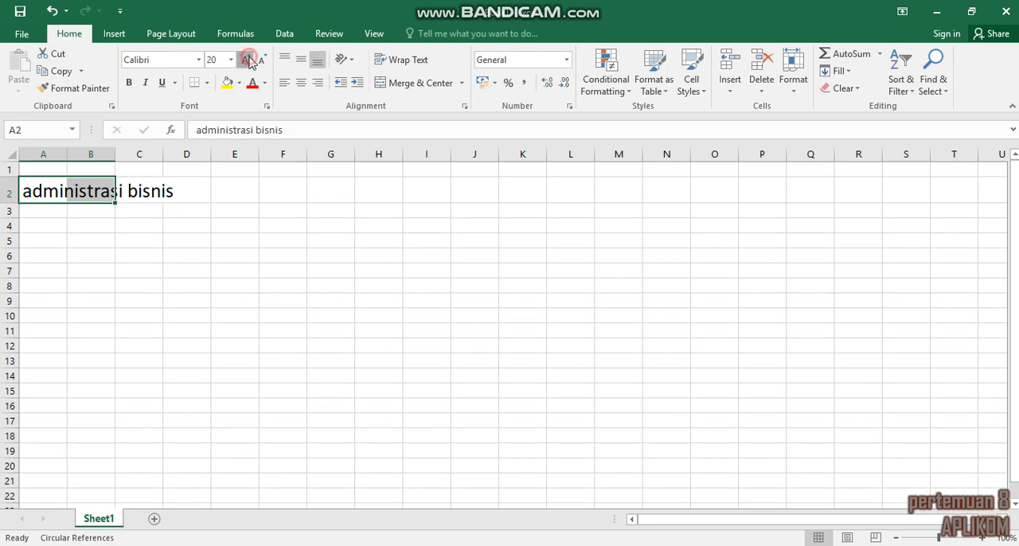
left_click(247, 60)
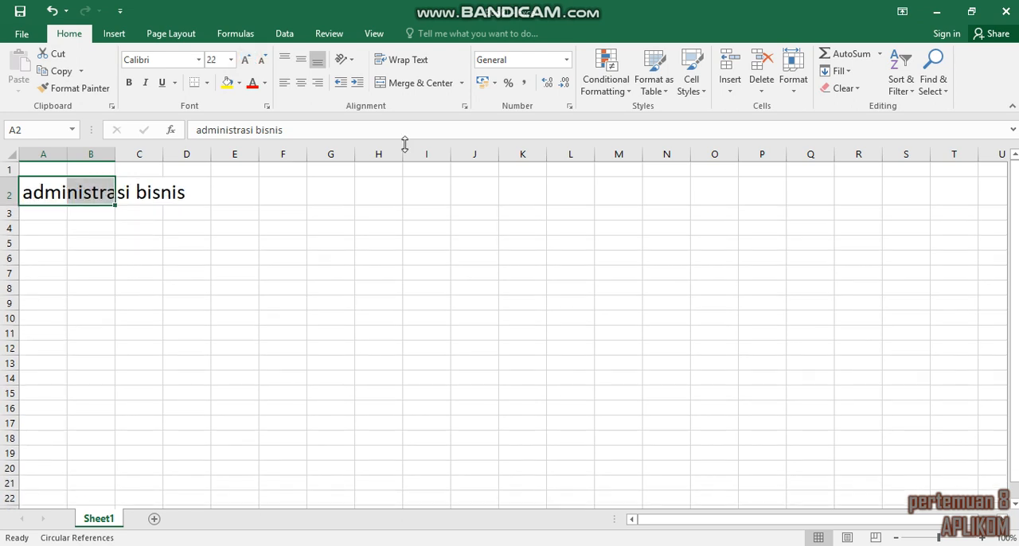
left_click(309, 195)
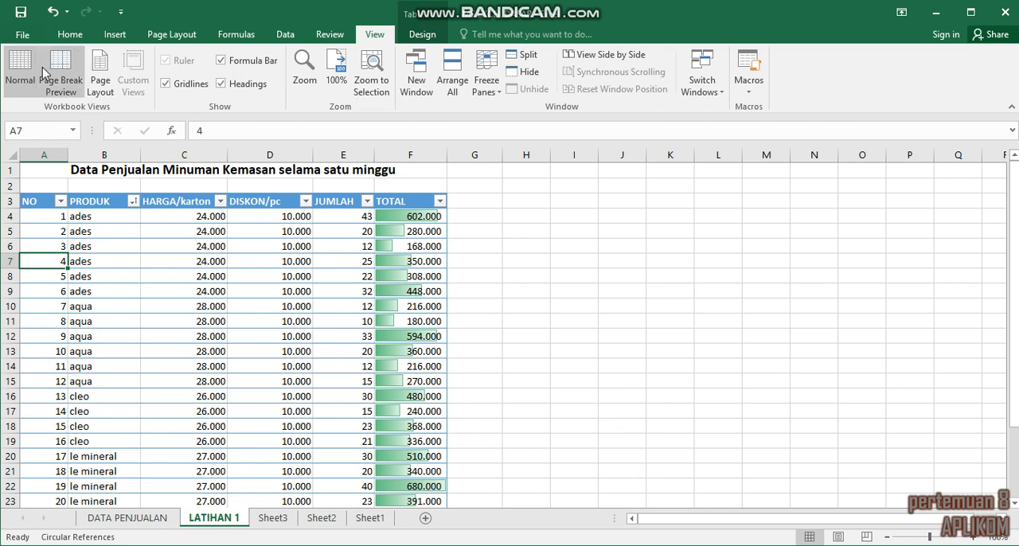
Step: On the DATA PENJUALAN sheet, clear the TOTAL HARGA values from E4 downward together with the summary results beneath them
left_click(68, 38)
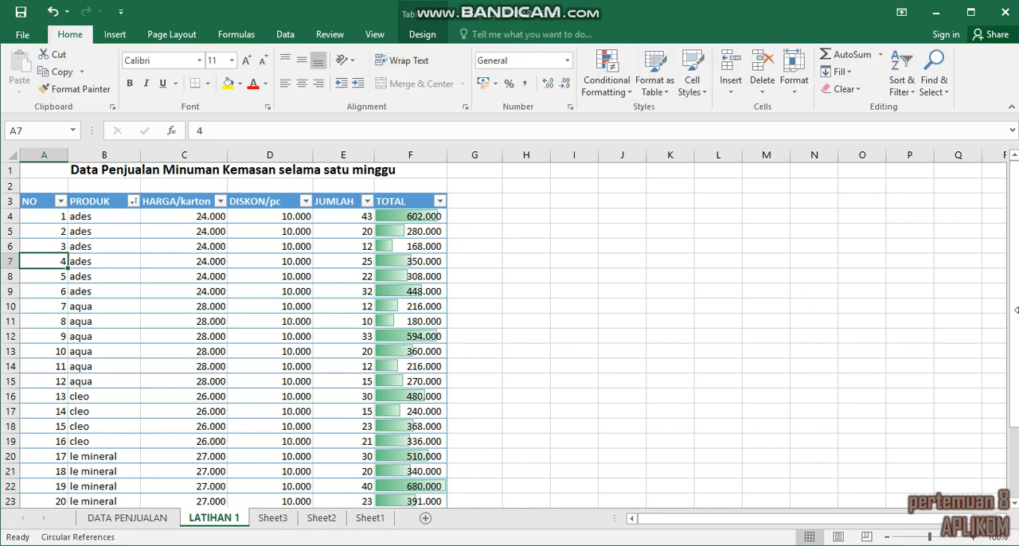
left_click(143, 517)
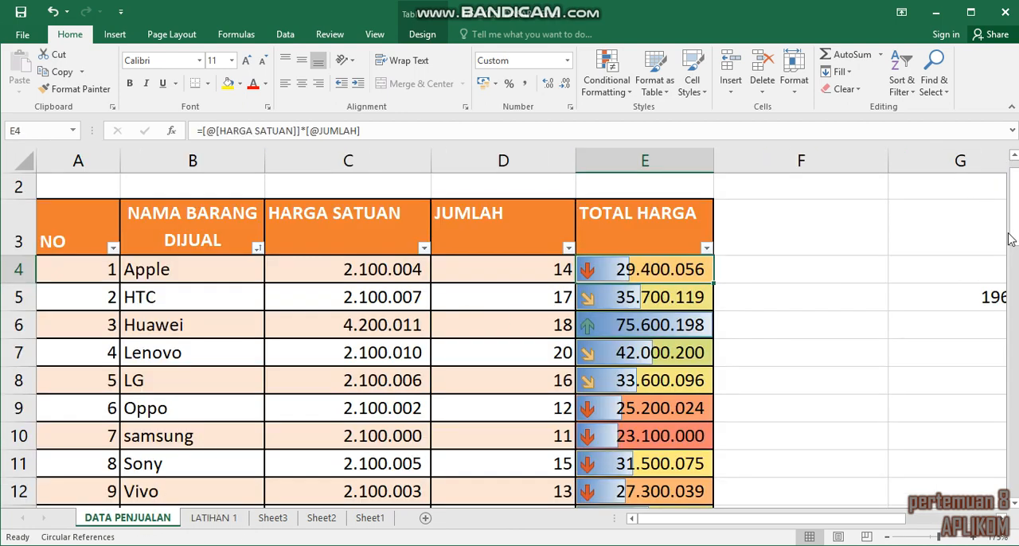
left_click_drag(636, 275, 675, 211)
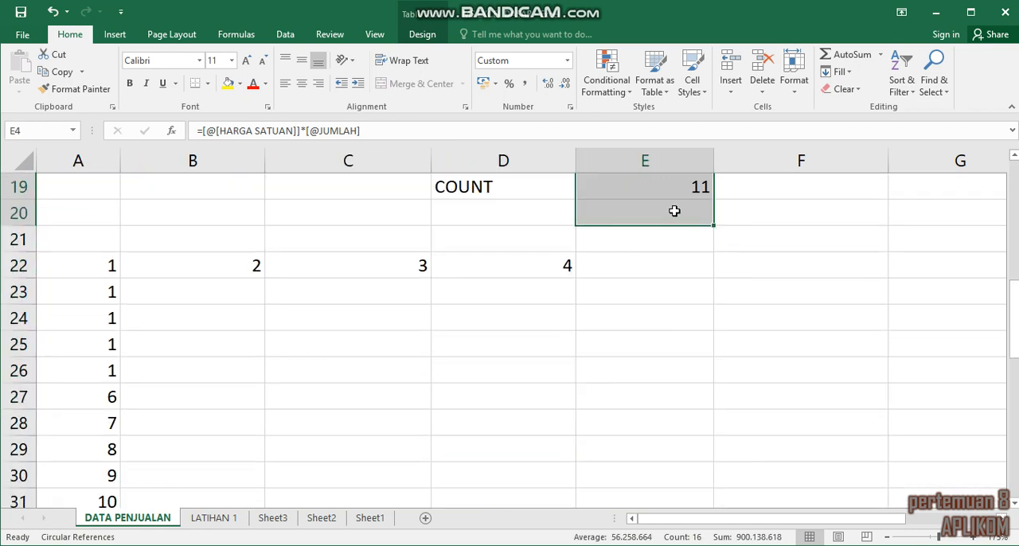
scroll(673, 209, "up", 6)
key("Delete")
left_click(855, 235)
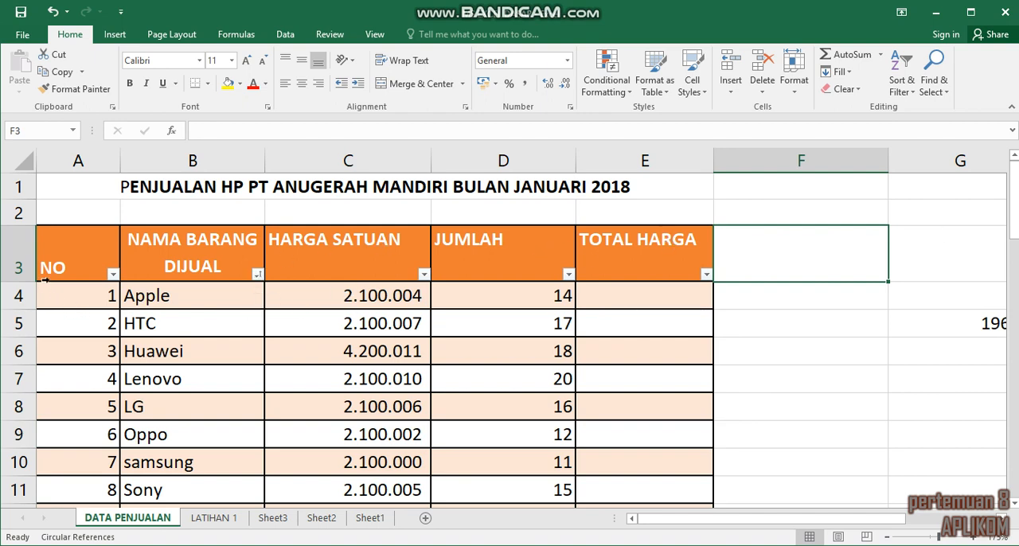
Step: Format the sales table in A3:E14, including its header row, with Table Style Light 8
left_click_drag(83, 250, 614, 475)
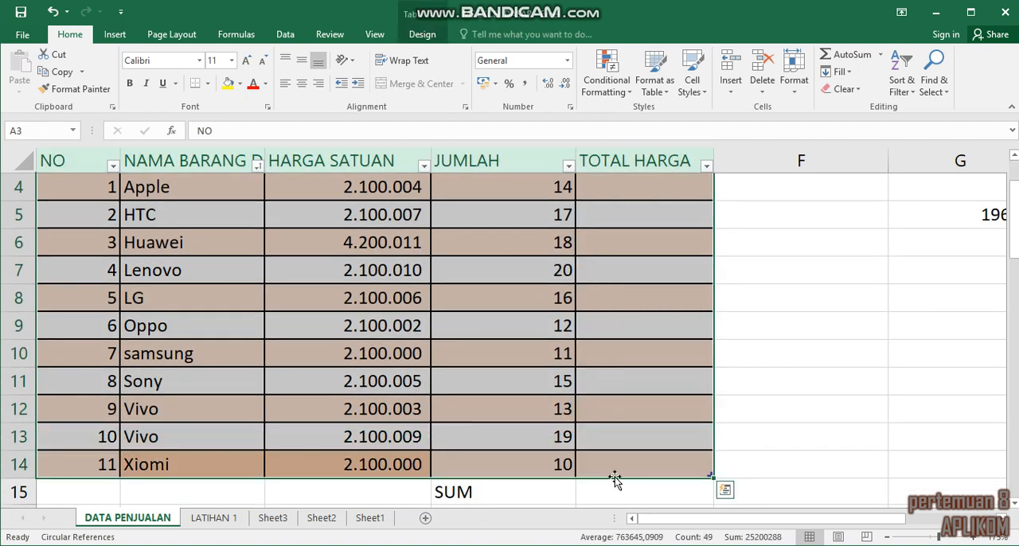
left_click(665, 94)
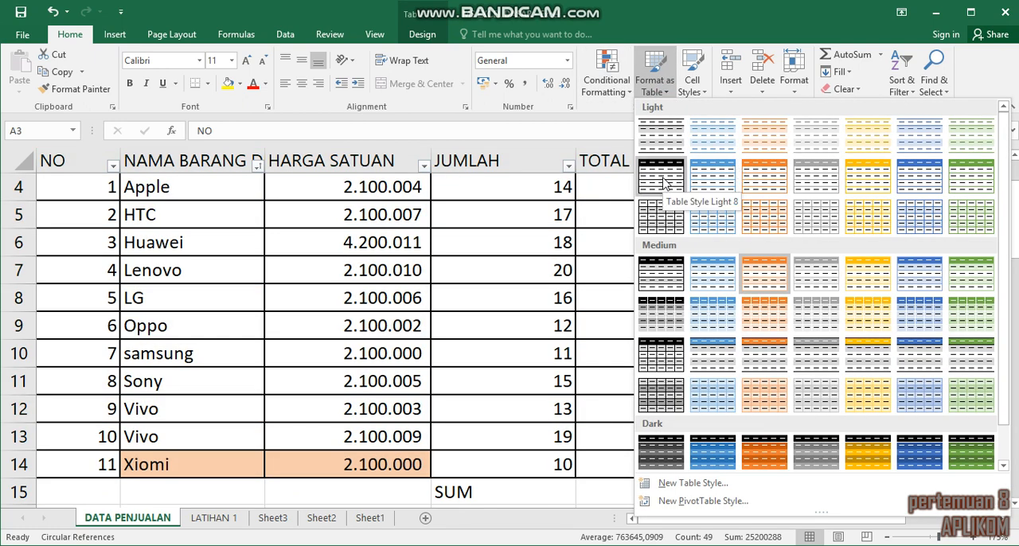
left_click(663, 182)
scroll(662, 175, "up", 1)
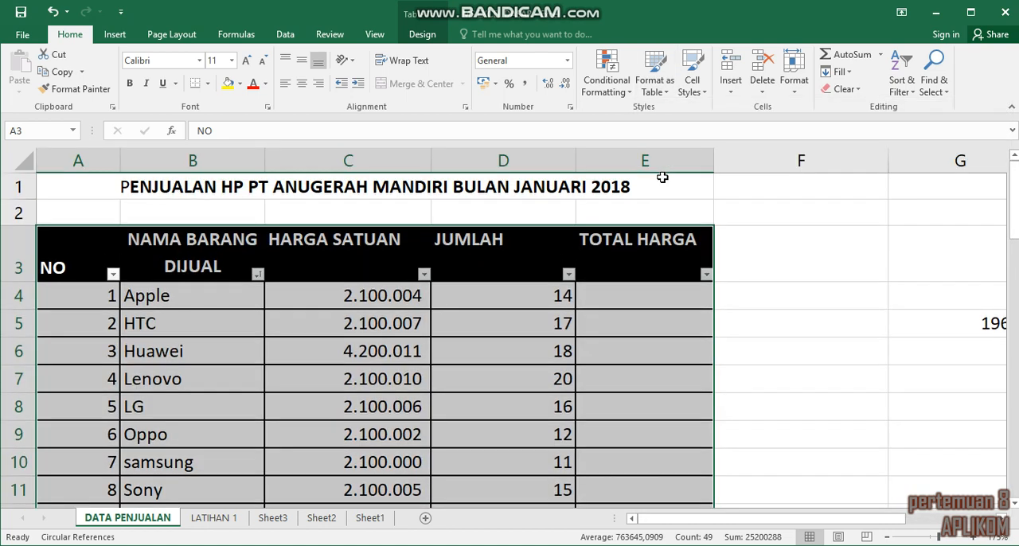
left_click(763, 256)
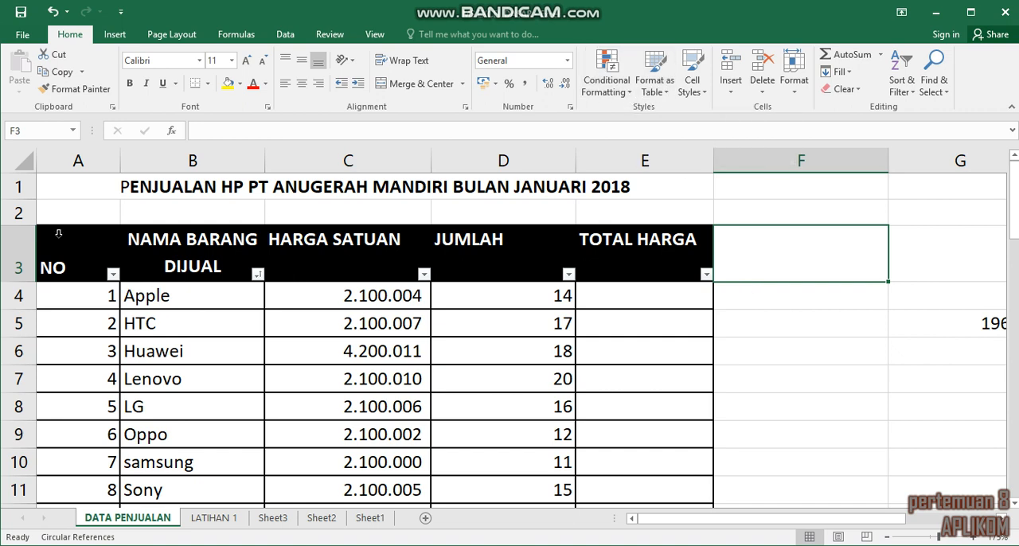
Step: Add left, bottom and right outer borders to the sales table's data cells A4:E14 through the Format Cells settings
left_click_drag(58, 232, 705, 498)
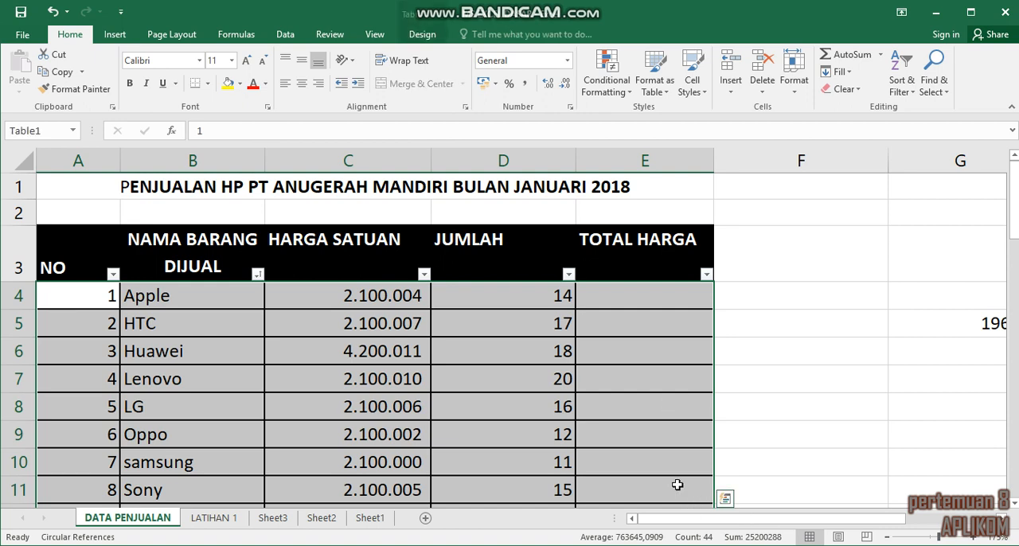
right_click(636, 314)
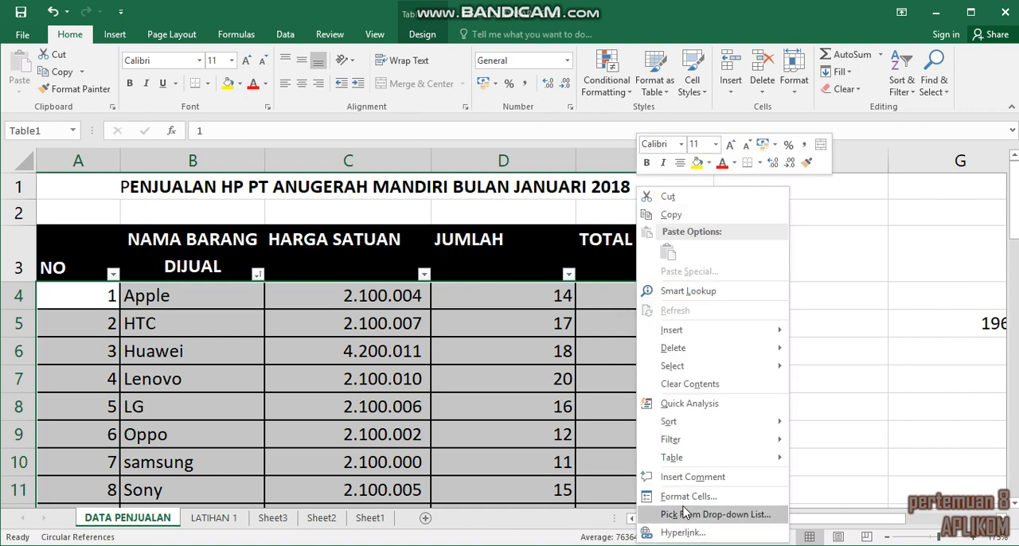
left_click(681, 494)
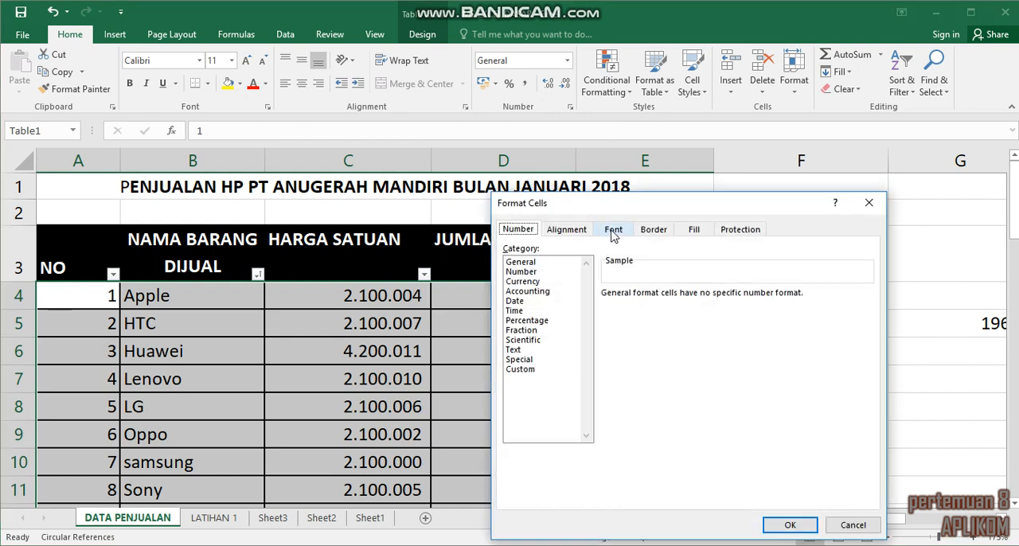
left_click(651, 233)
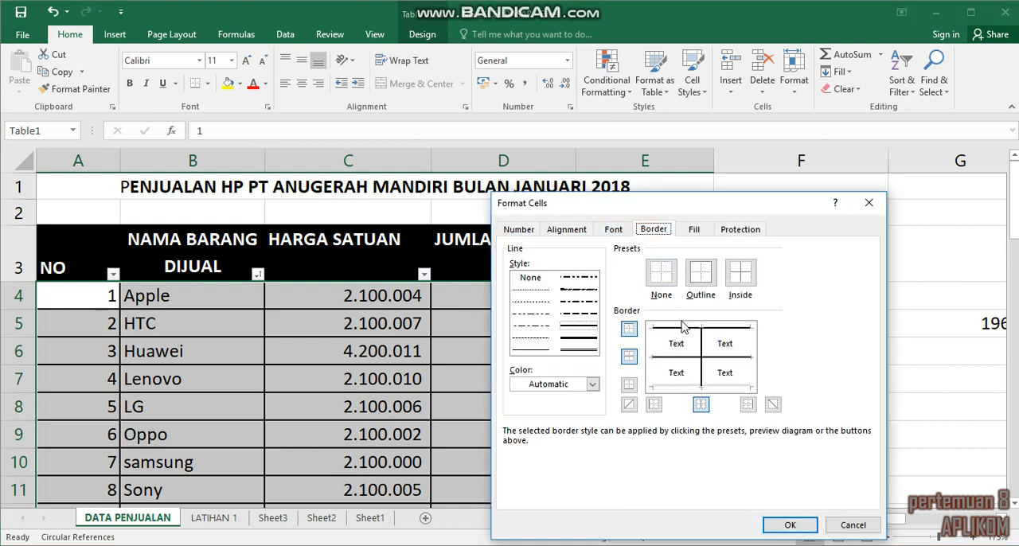
left_click(653, 356)
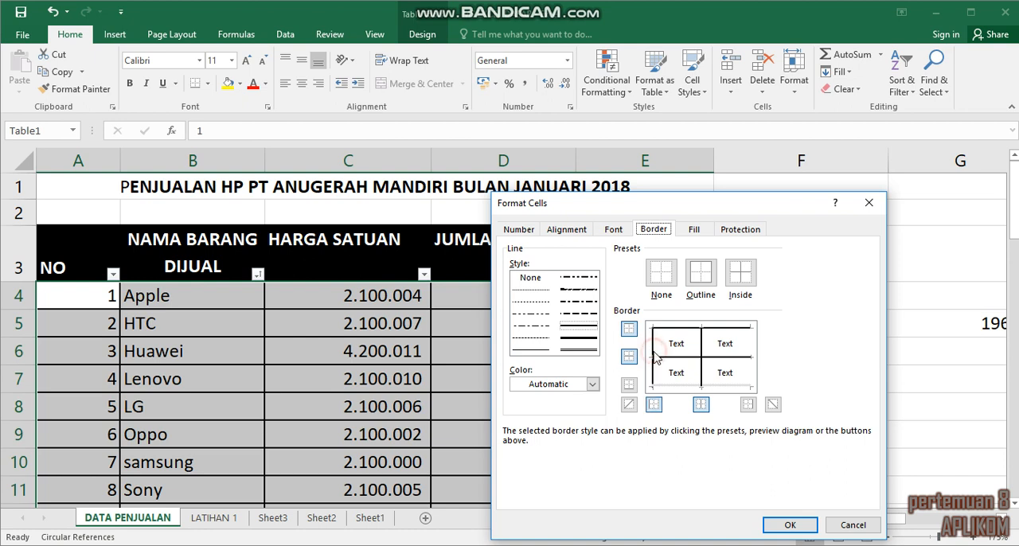
left_click(685, 387)
left_click(753, 384)
left_click(753, 384)
left_click(721, 387)
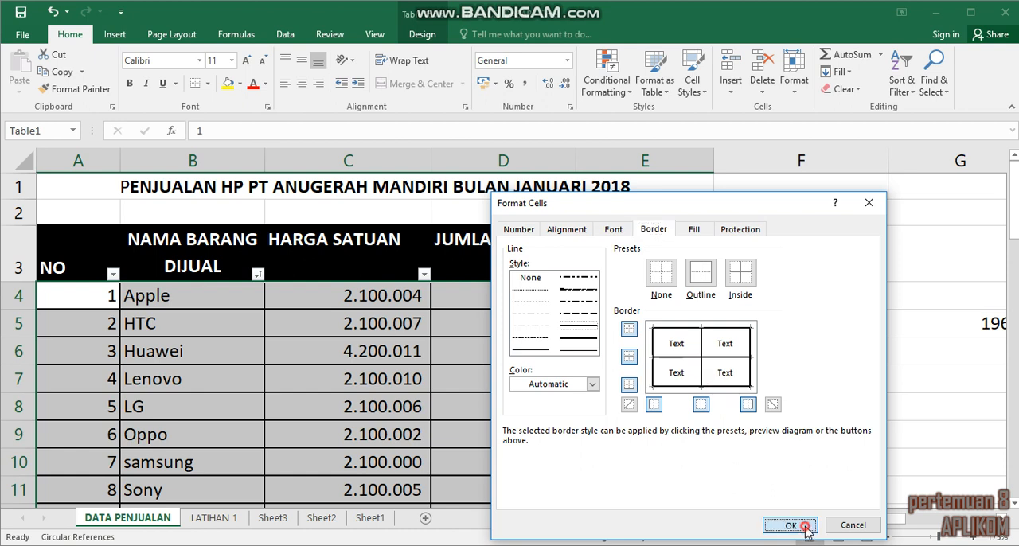
left_click(802, 527)
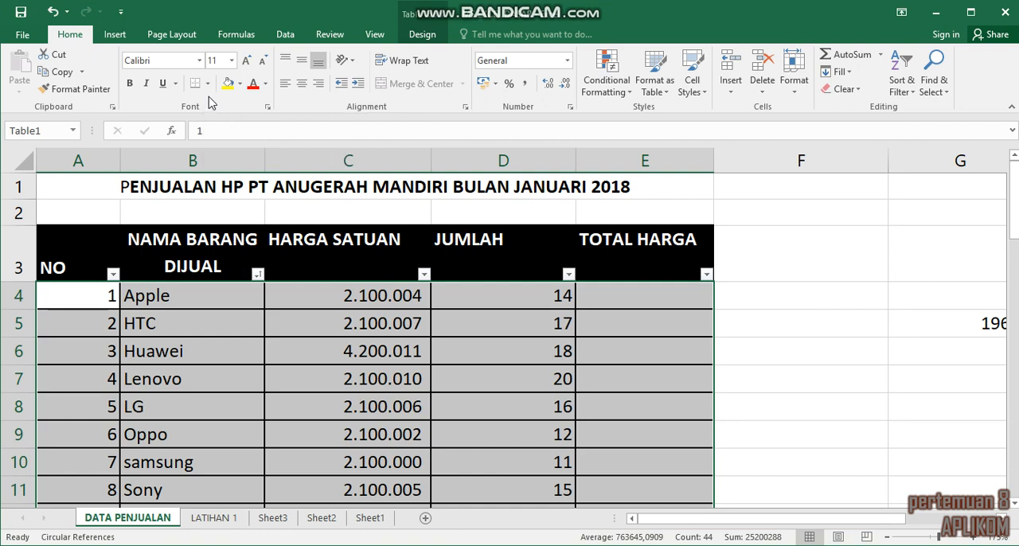
left_click(208, 85)
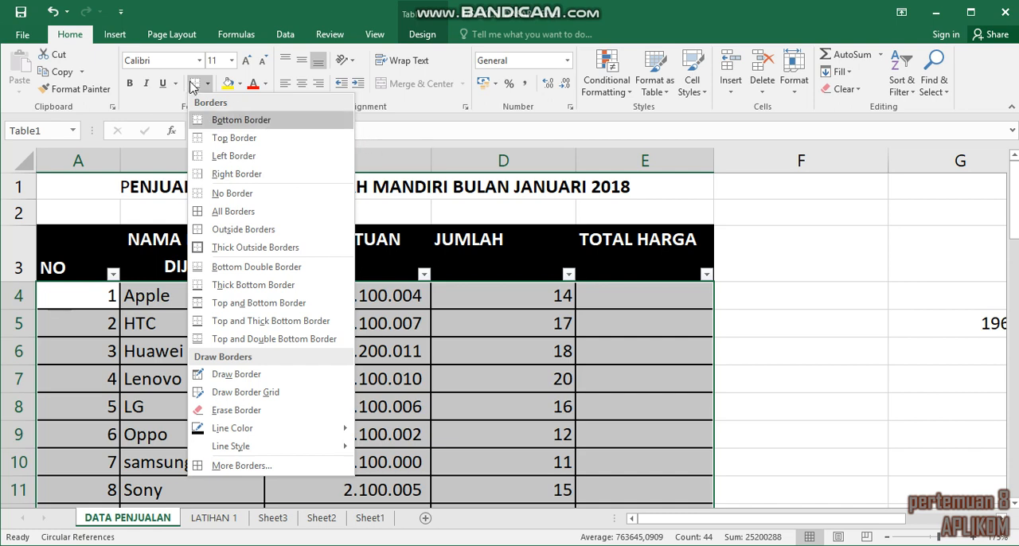
left_click(103, 177)
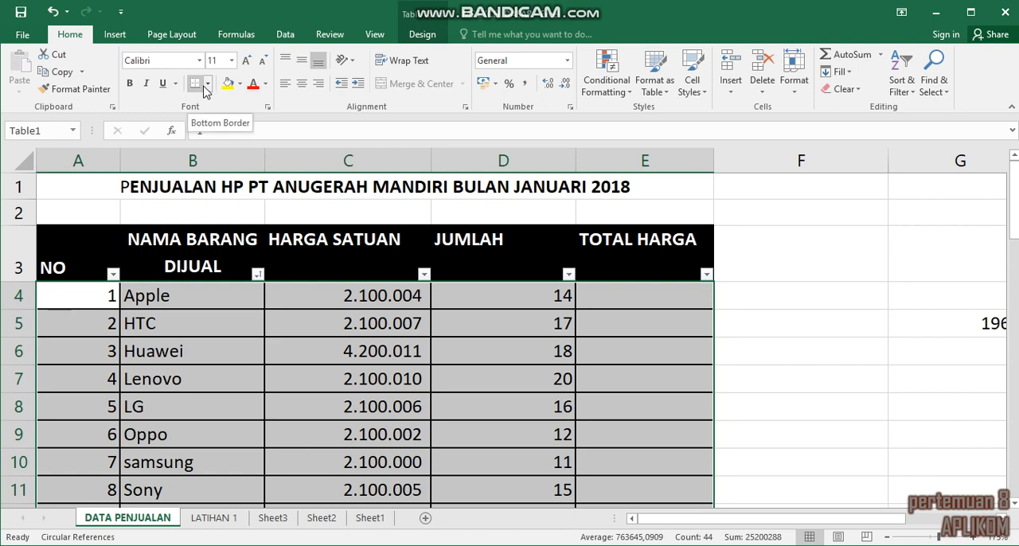
Step: Try a flag icon set as conditional formatting on the sales table's data cells A4:E14, browse the other options and undo the formatting
left_click(626, 94)
mouse_move(686, 116)
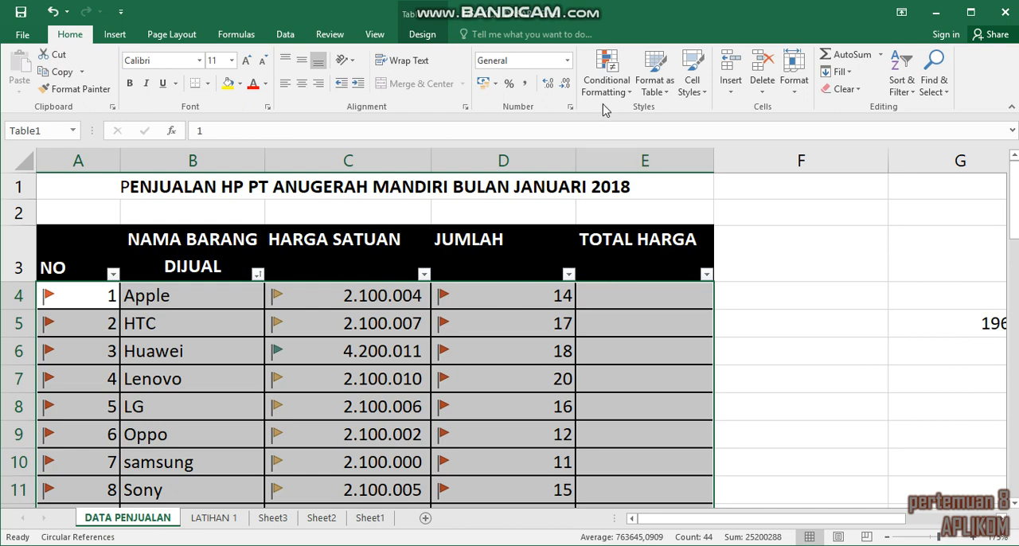
left_click(629, 97)
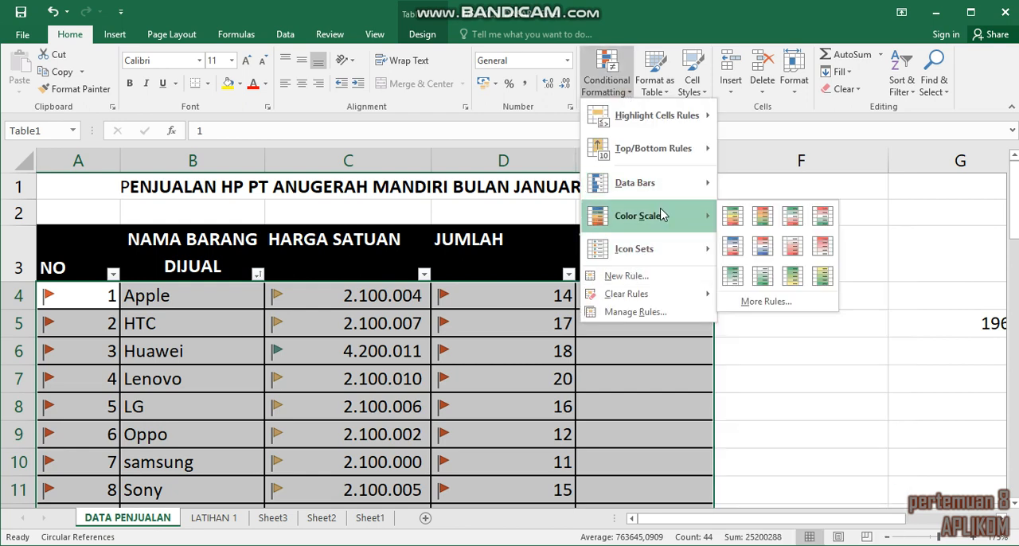
mouse_move(677, 255)
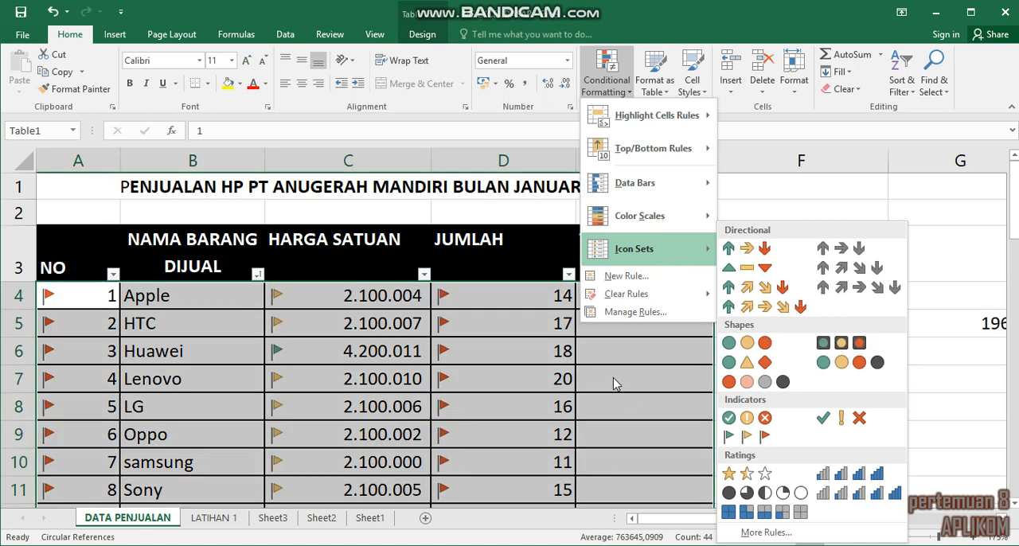
left_click(643, 338)
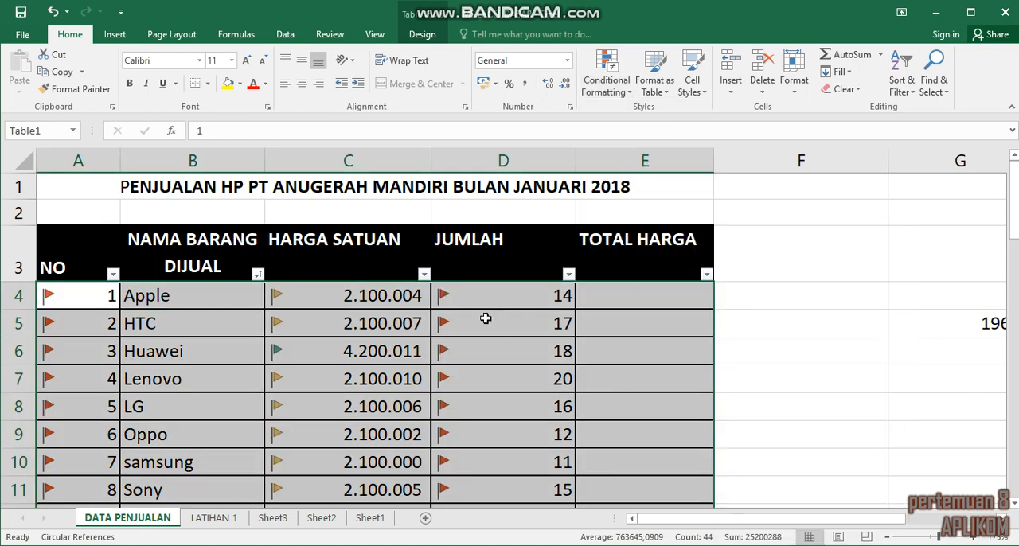
left_click(53, 12)
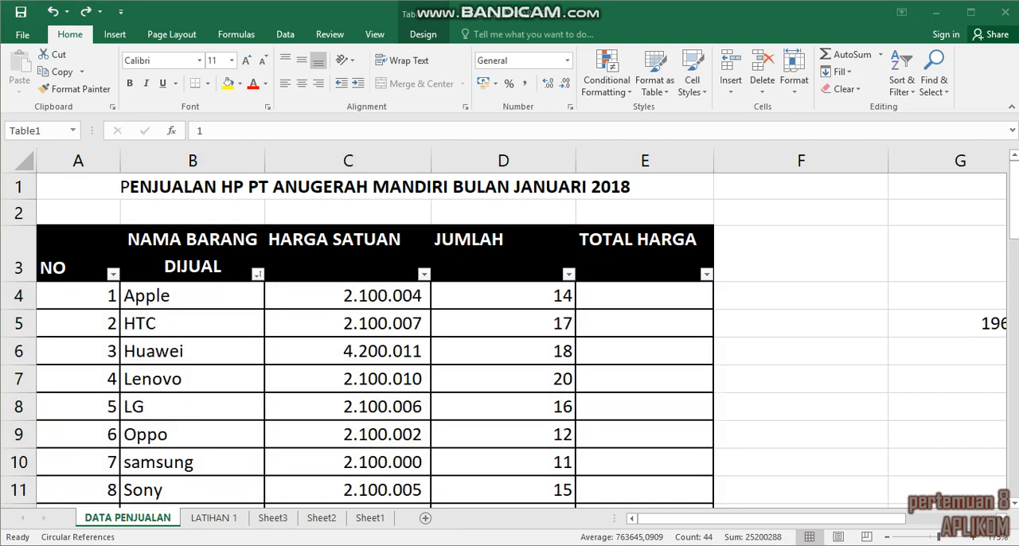
Step: Switch to the DASAR MICROSOFT EXCEL presentation in PowerPoint and review the arithmetic operators table on slide 5, Operator aritmetika
key("alt+Tab")
left_click(68, 442)
left_click_drag(147, 214, 151, 288)
left_click(58, 321)
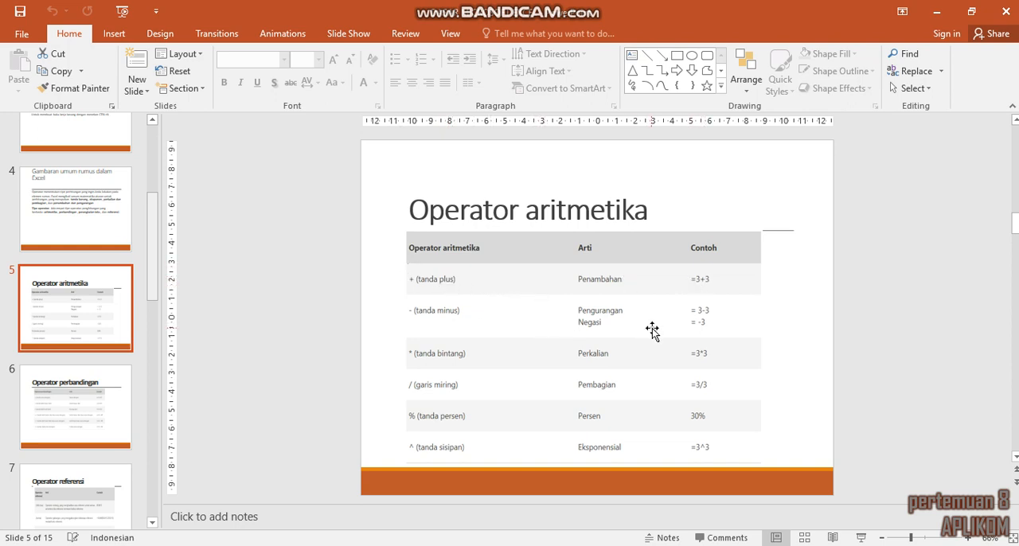
left_click(436, 358)
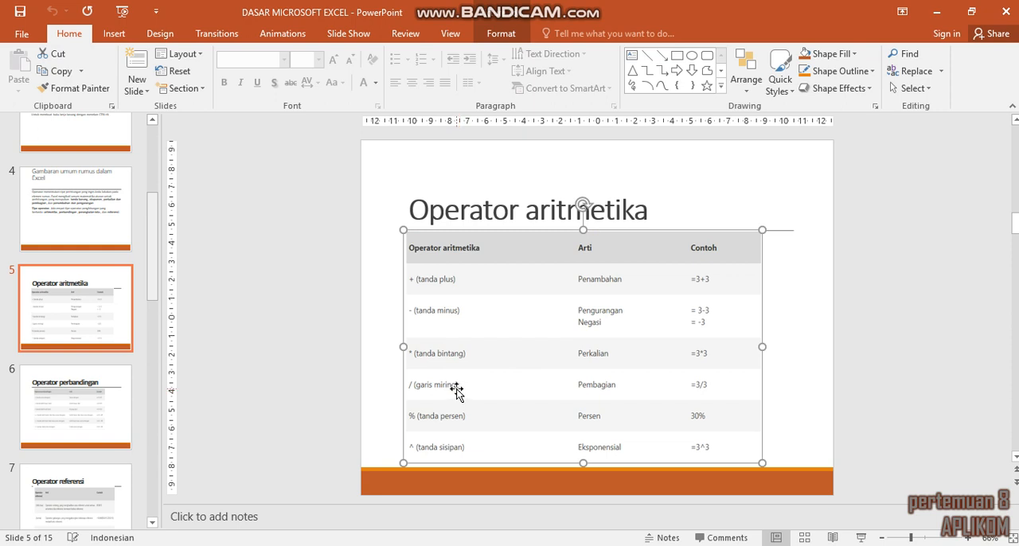
left_click(475, 414)
Step: Switch to the Book1 workbook in Excel and enter 5 in A5 and 6 in B5
left_click(275, 545)
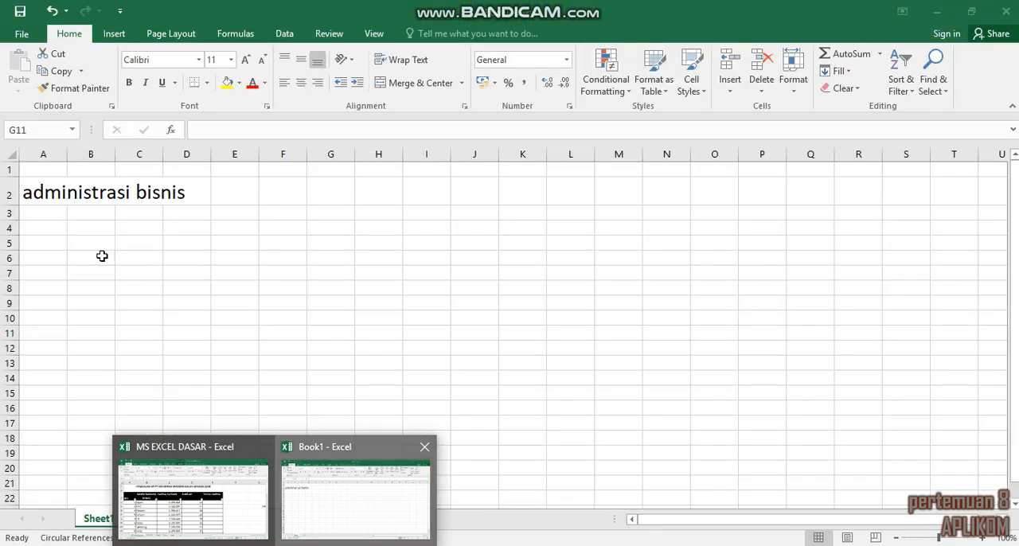
left_click(102, 256)
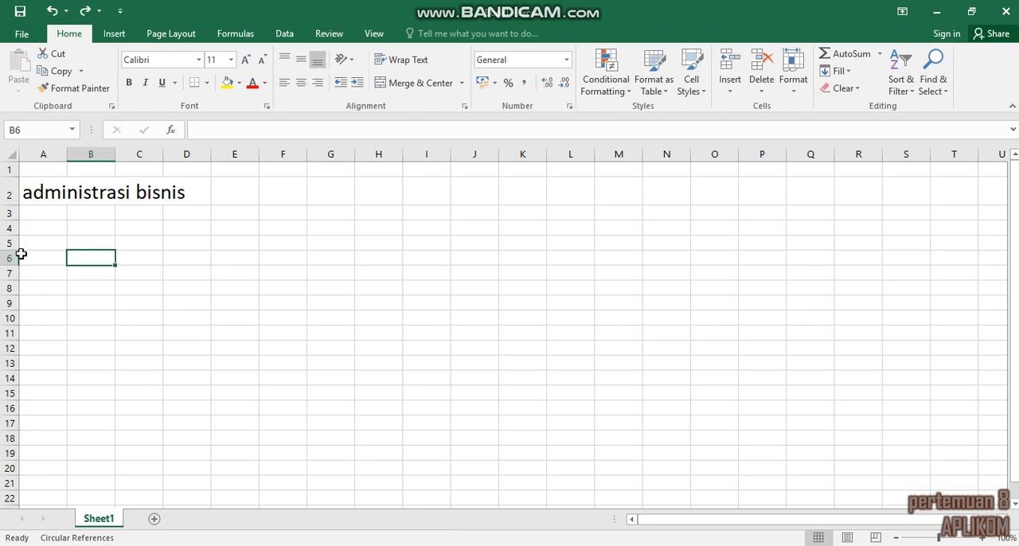
left_click(61, 239)
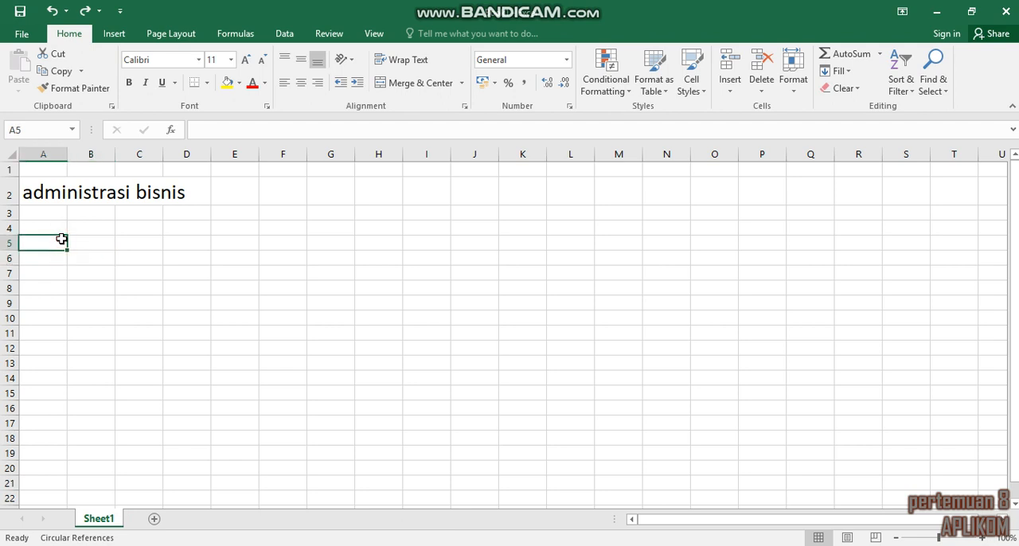
type("5")
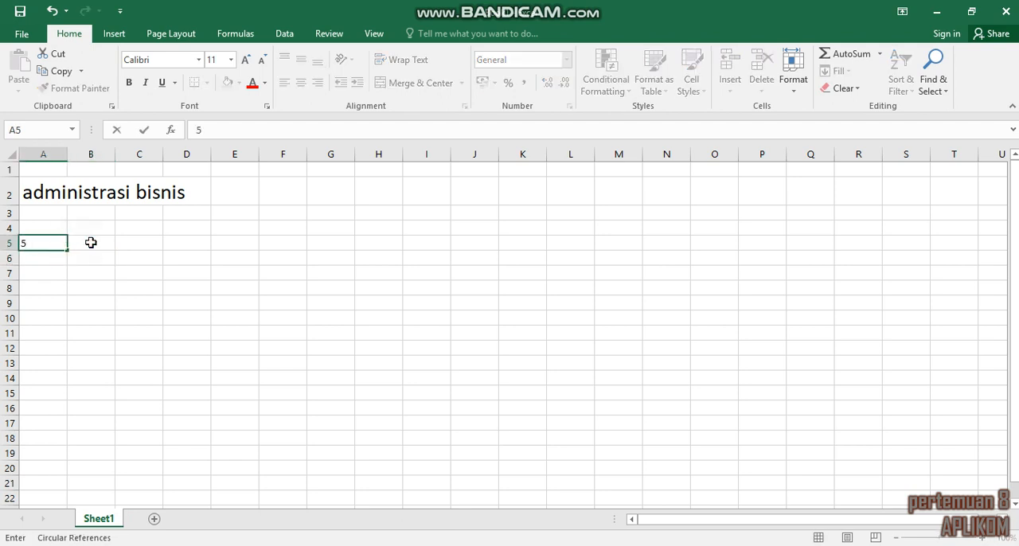
left_click(92, 242)
type("6")
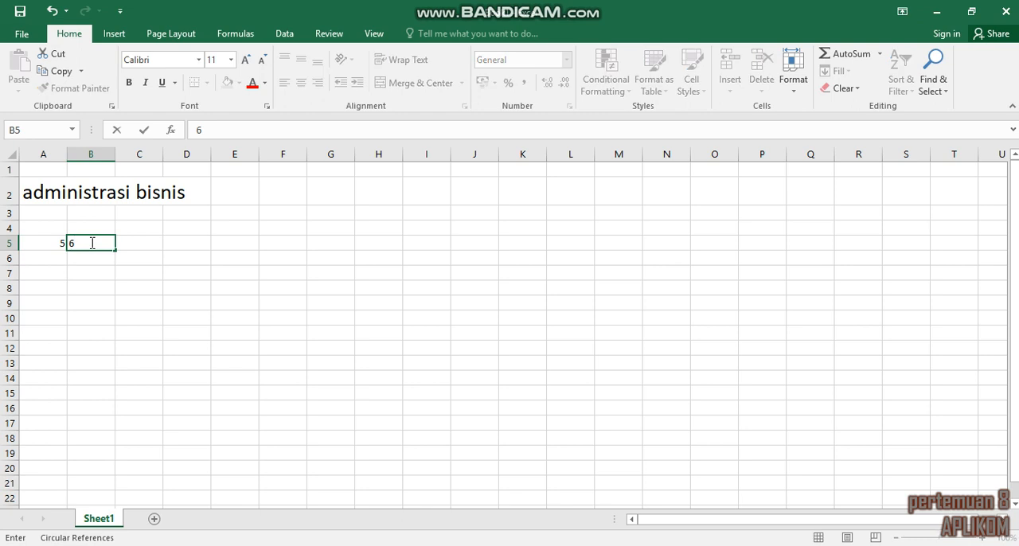
Step: Enter the addition formula =A5+B5 in cell C5
left_click(160, 244)
left_click(153, 228)
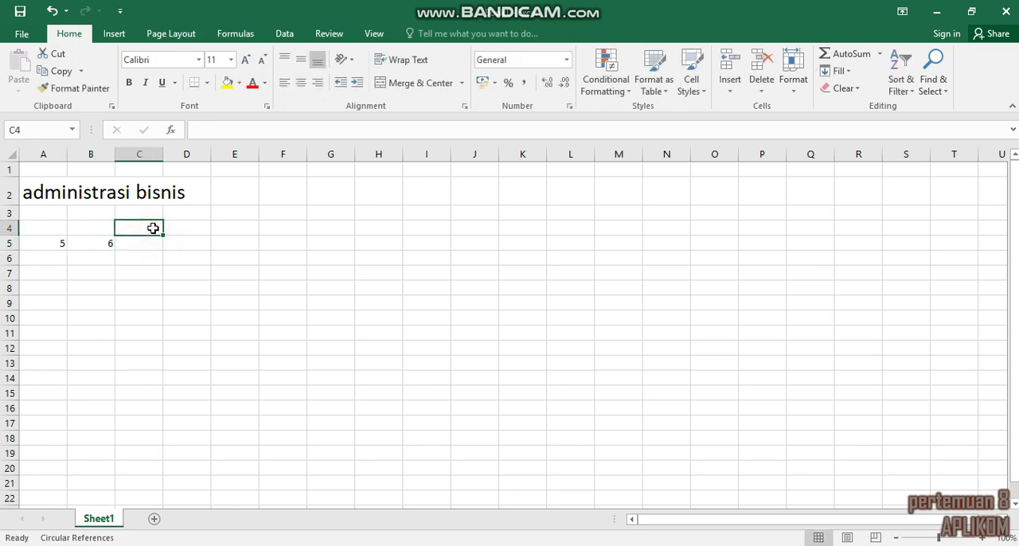
left_click(153, 243)
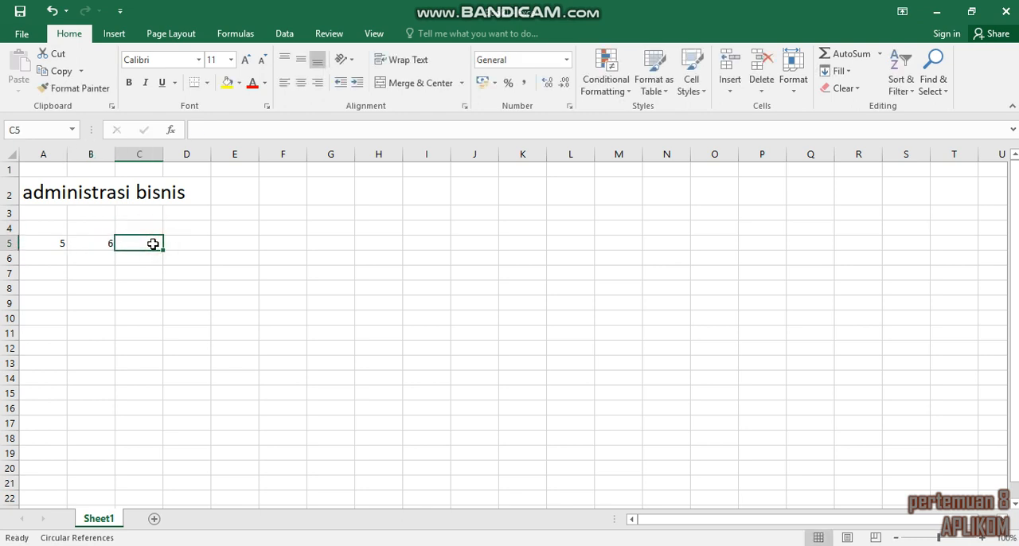
type("=")
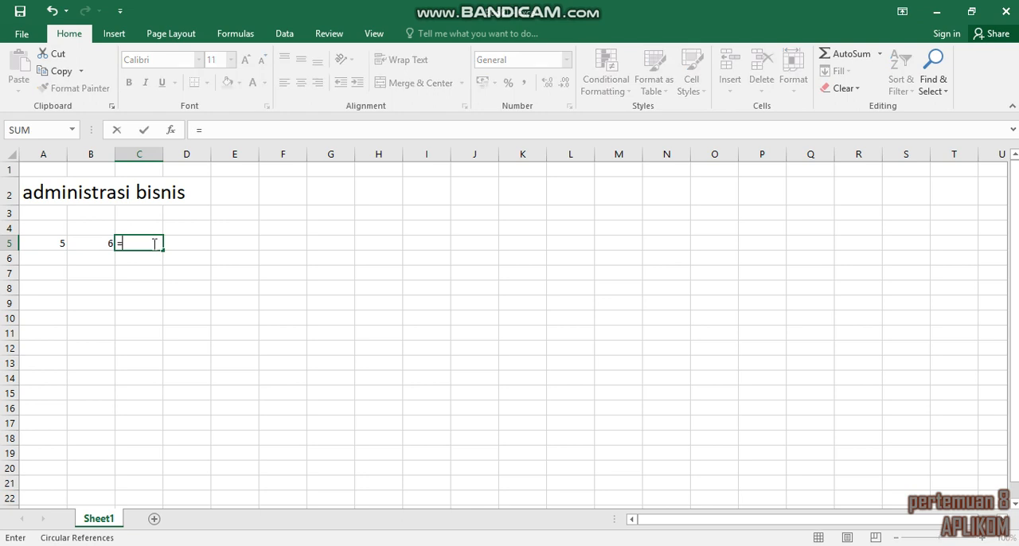
left_click(51, 243)
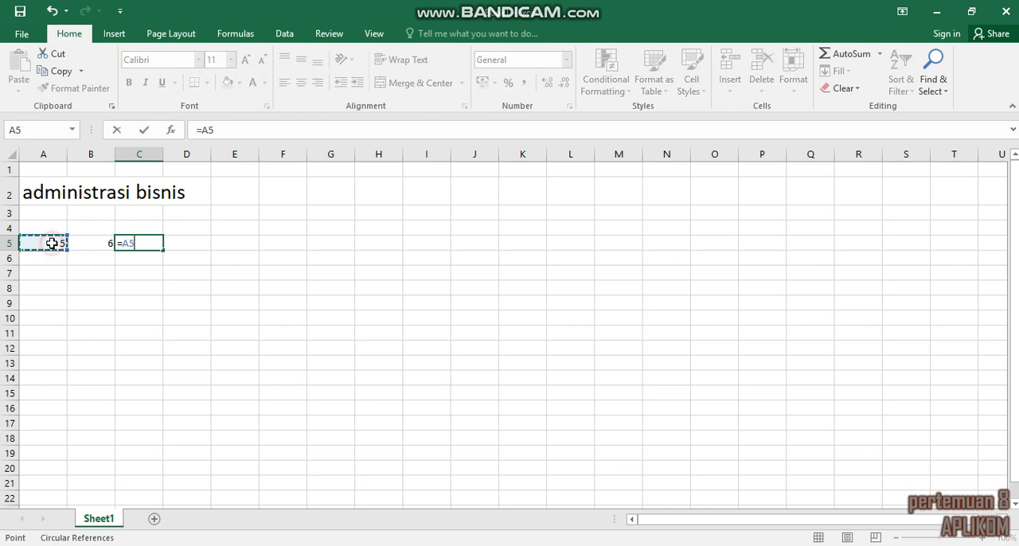
type("+")
left_click(104, 242)
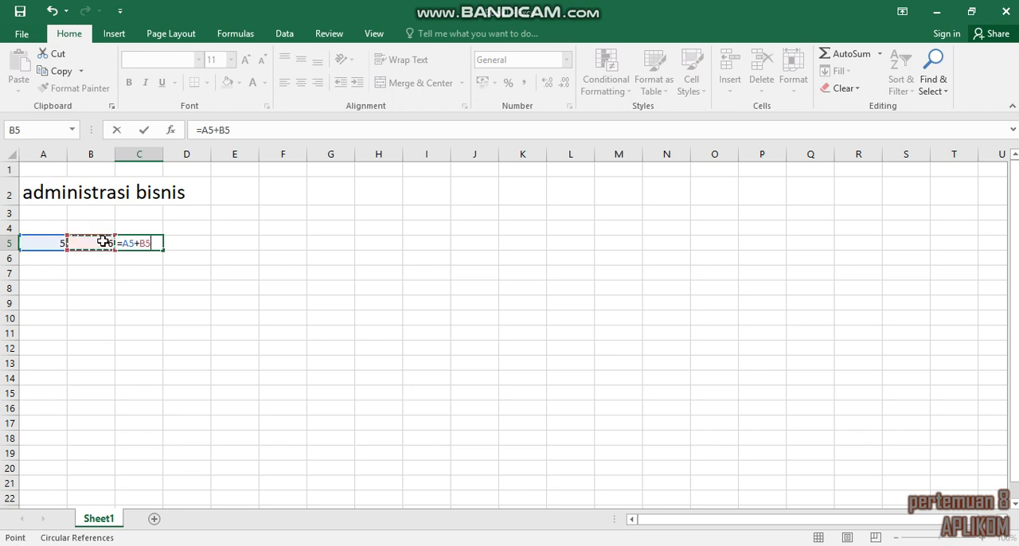
key("Return")
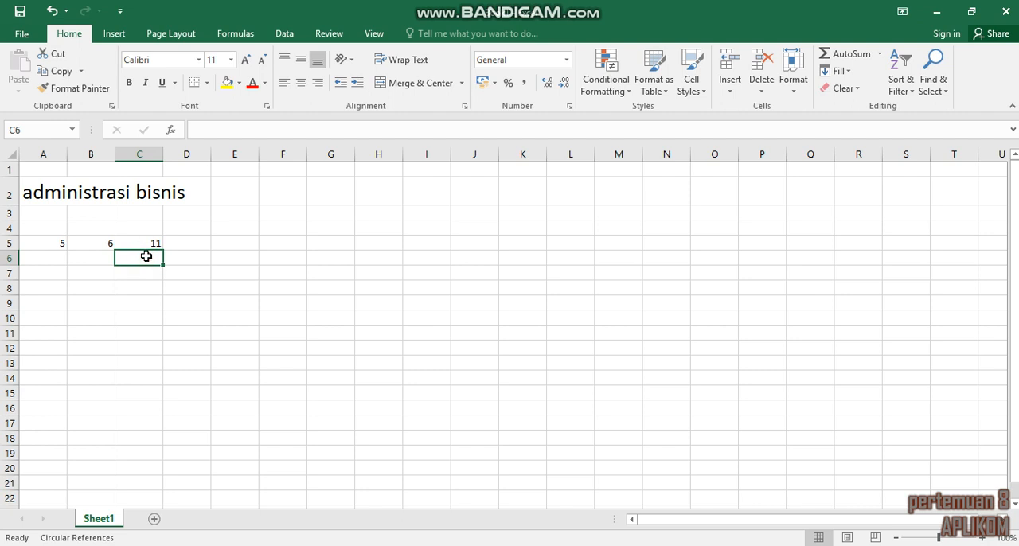
Step: Enter the subtraction formula =A5-B5 in cell C6
type("=")
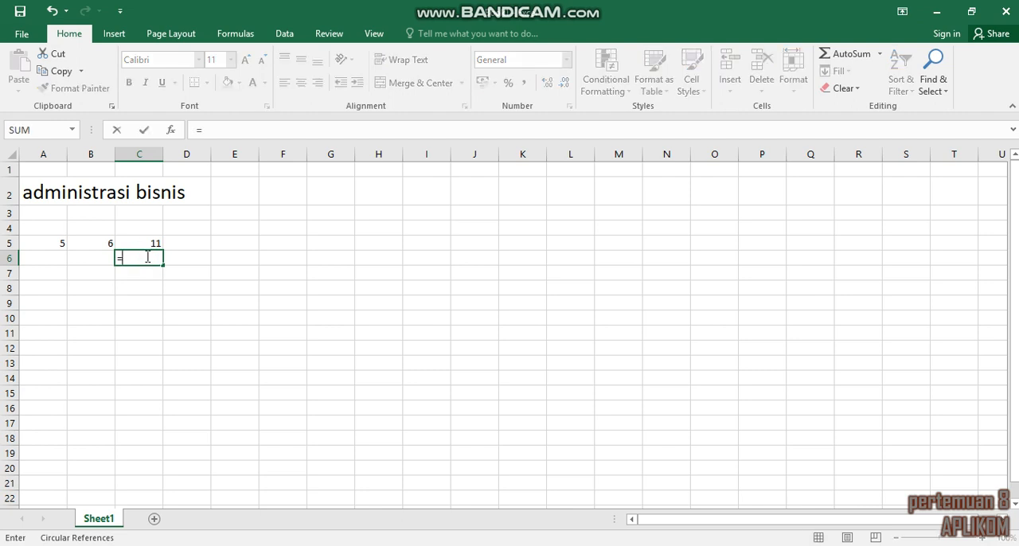
left_click(50, 242)
type("-")
left_click(102, 241)
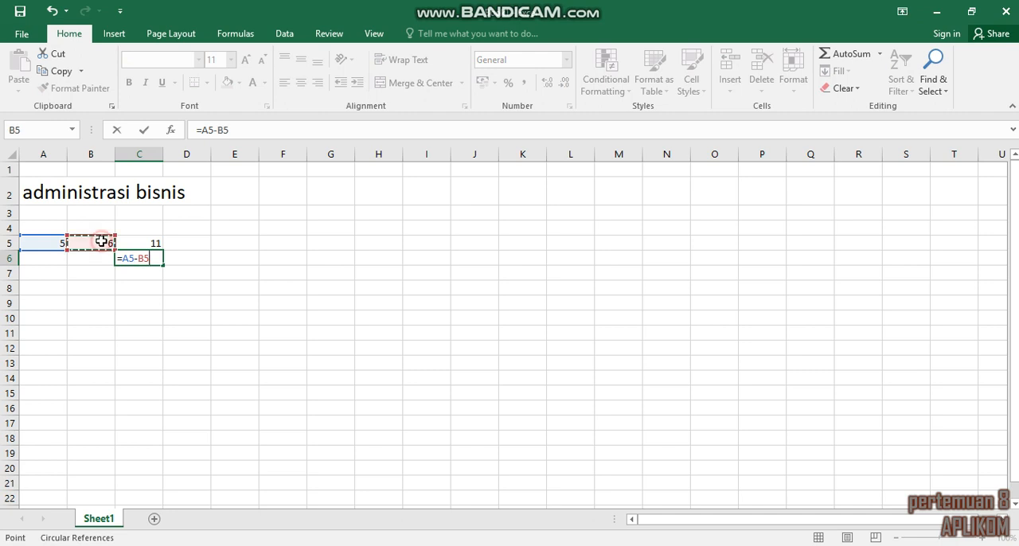
key("Return")
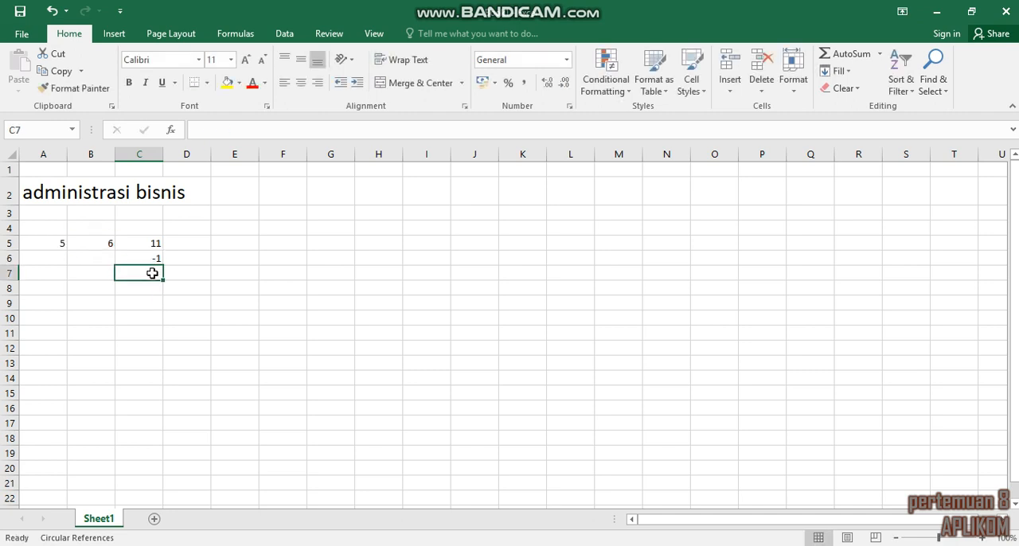
Step: Enter the multiplication formula =A5*B5 in cell C7
type("=")
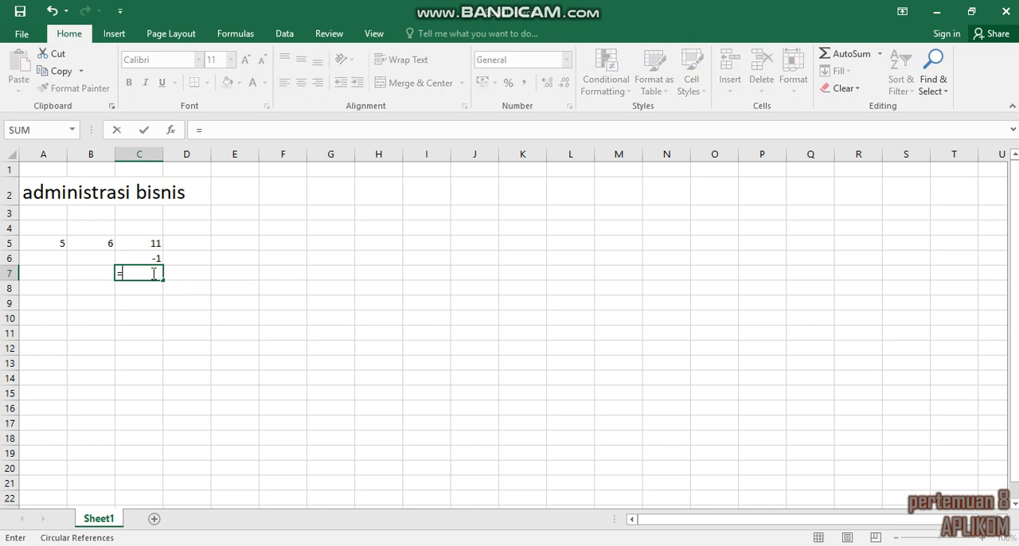
left_click(59, 243)
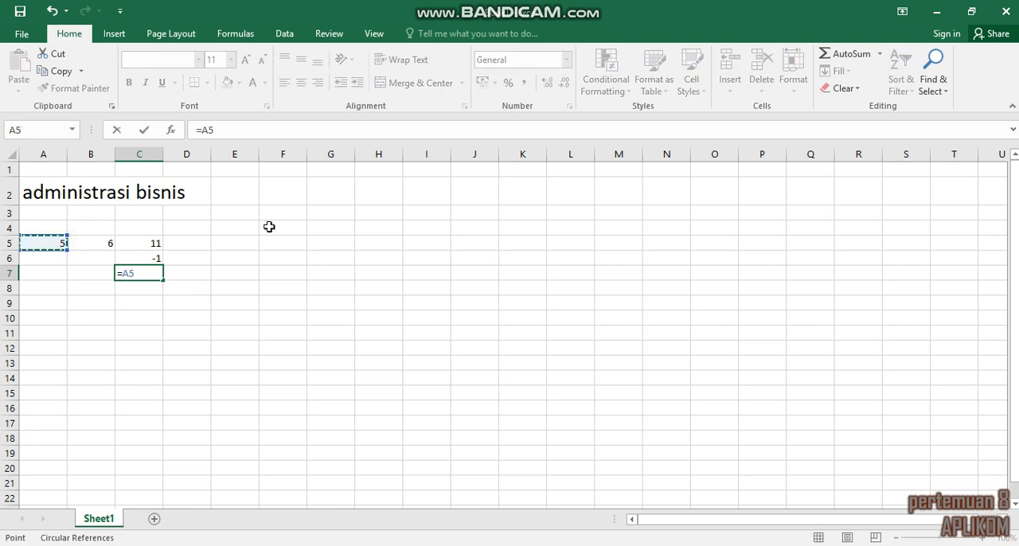
type("*")
left_click(89, 244)
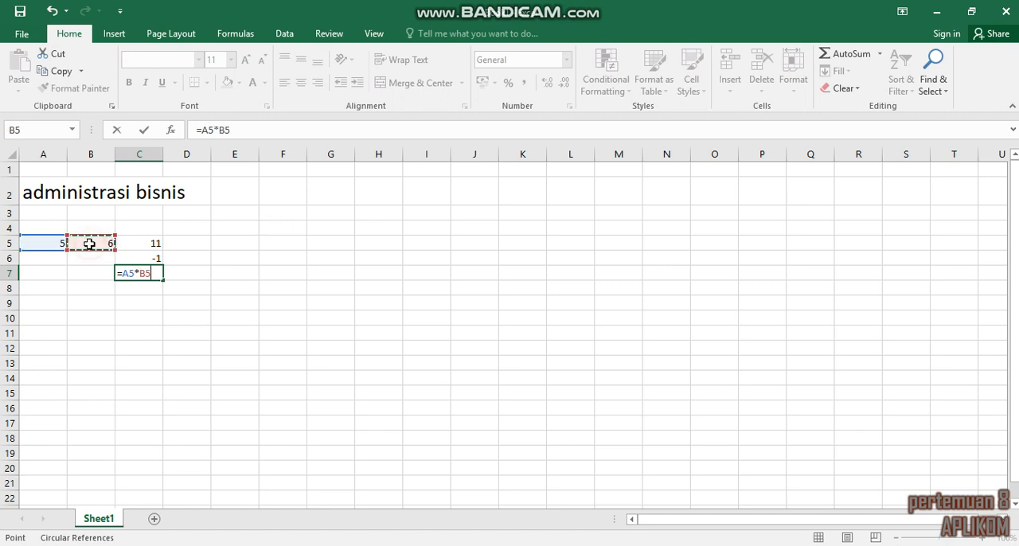
key("Return")
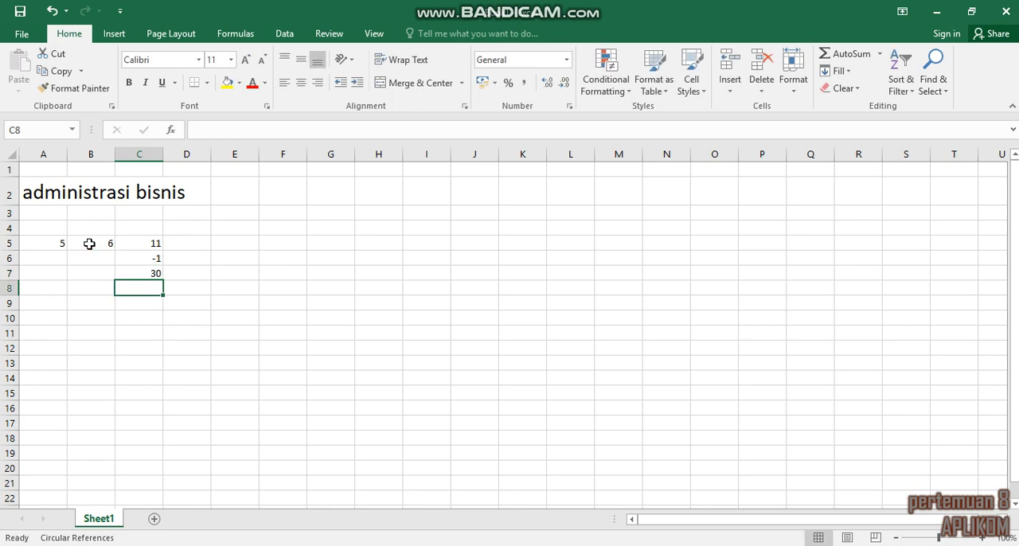
Step: Enter the division formula =A5/B5 in cell C8
type("=")
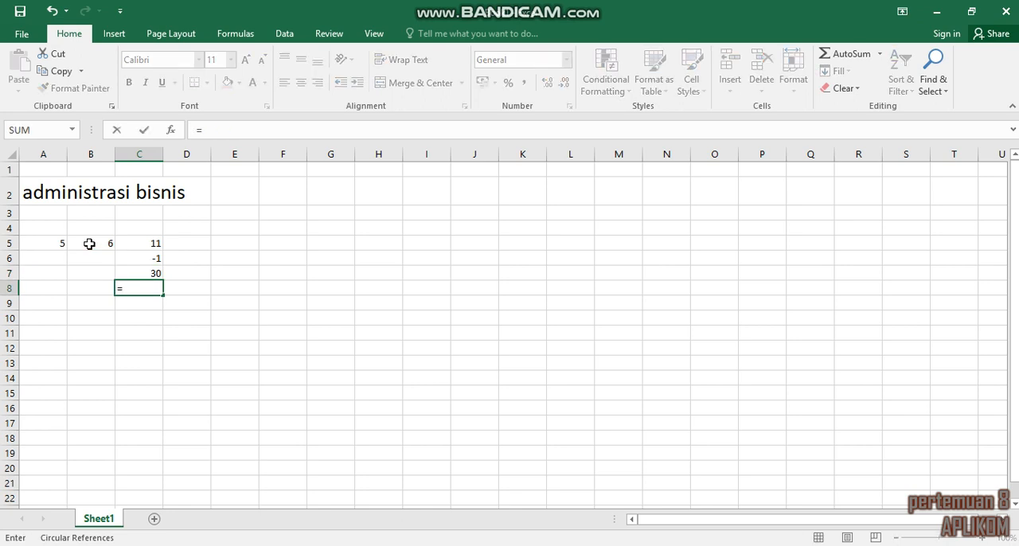
left_click(47, 245)
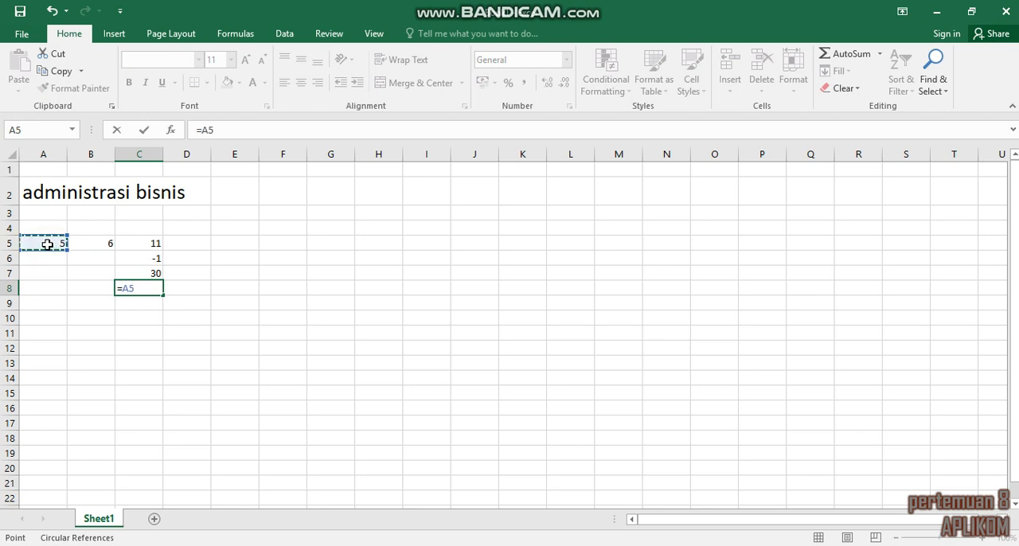
type("/")
left_click(99, 241)
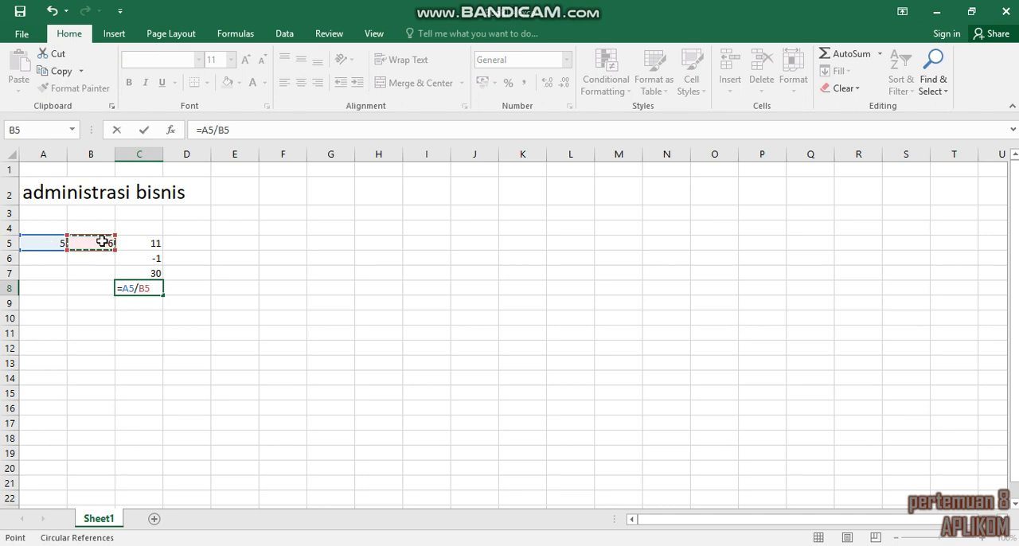
key("Return")
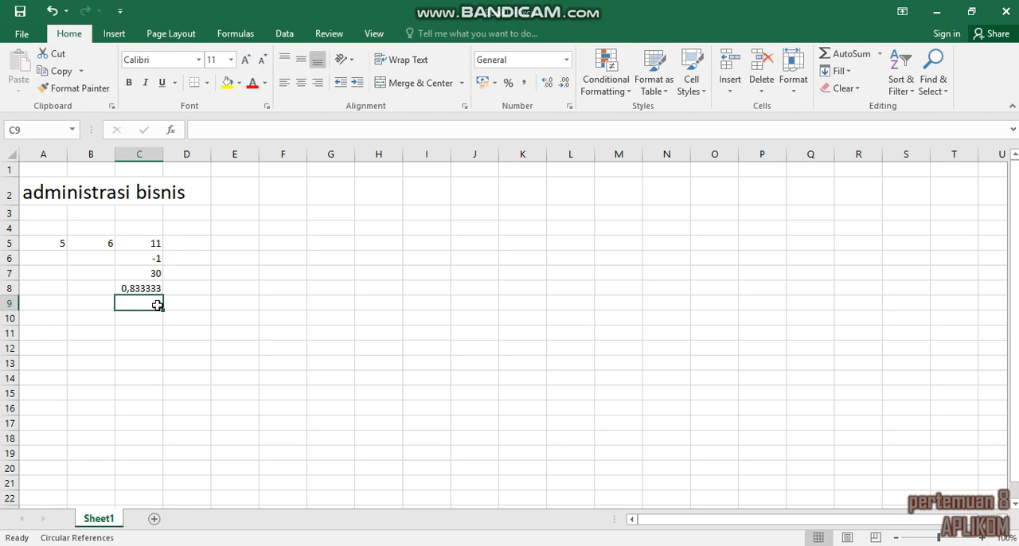
left_click(213, 247)
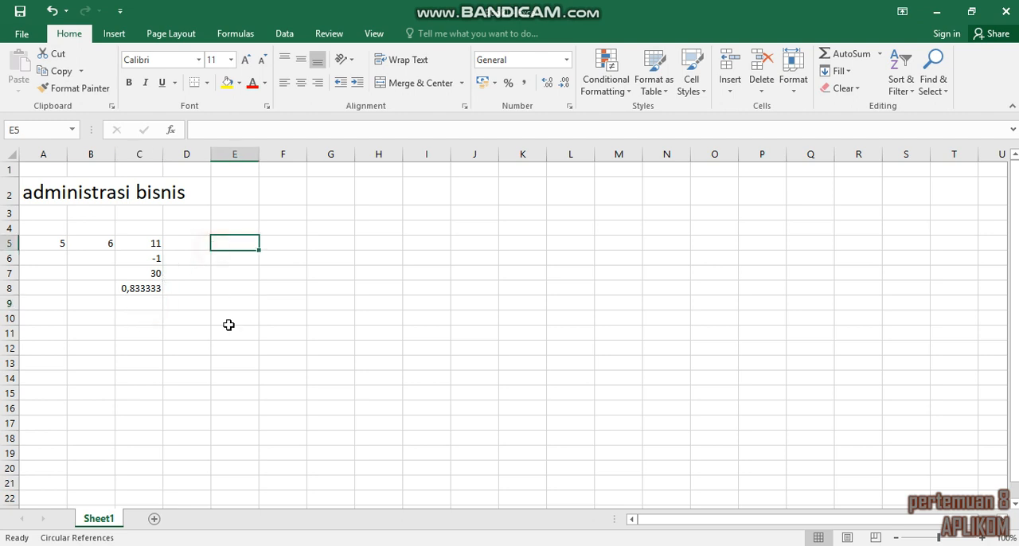
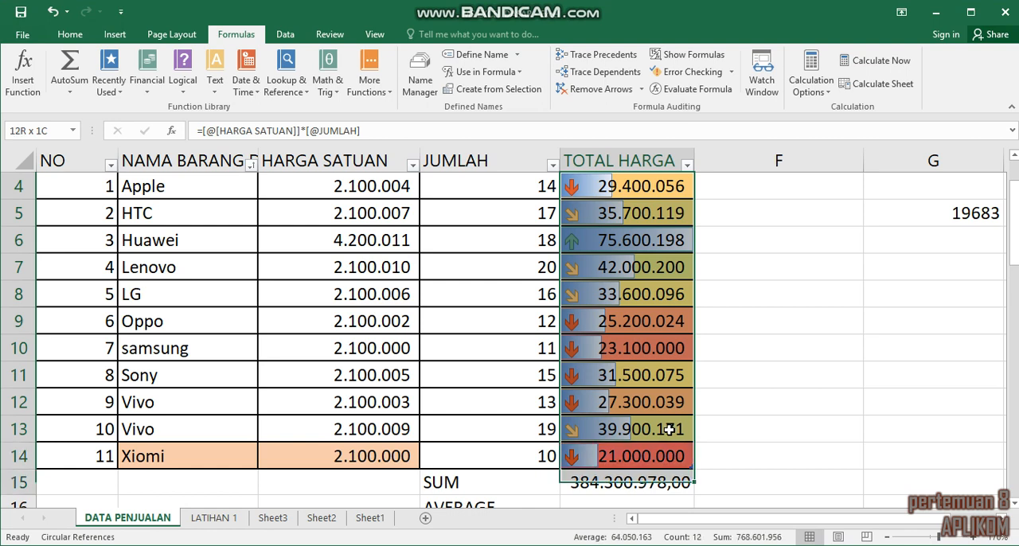
key("Delete")
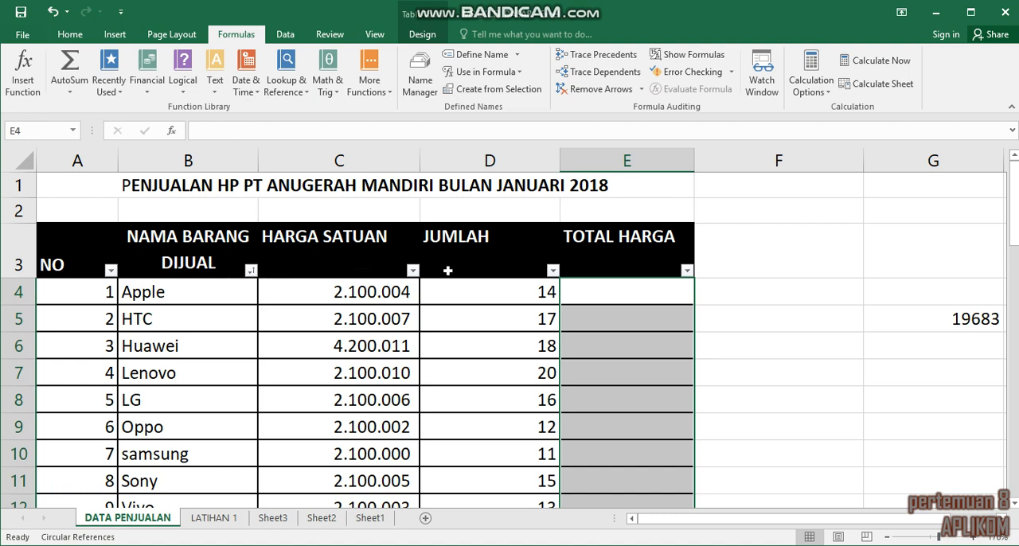
left_click(625, 296)
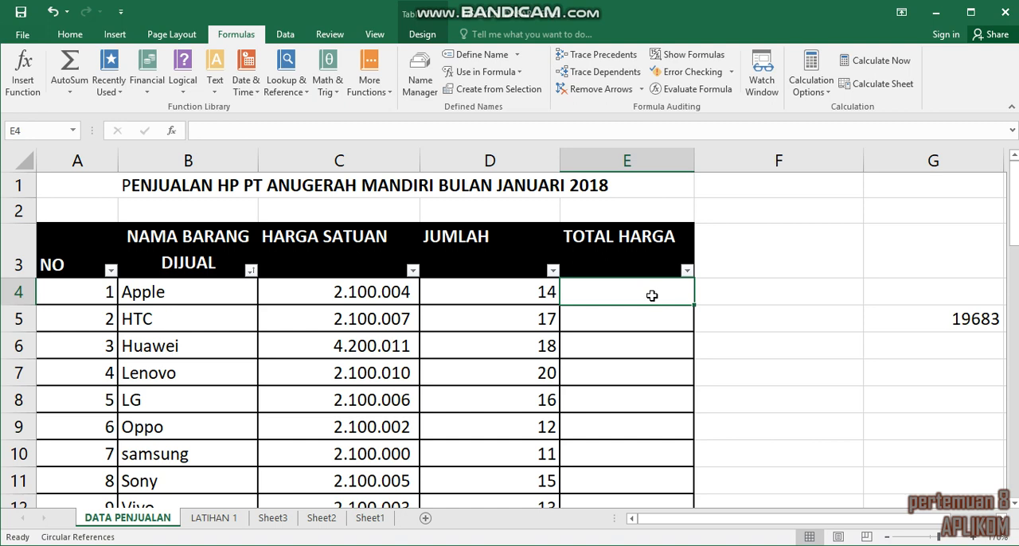
type("=")
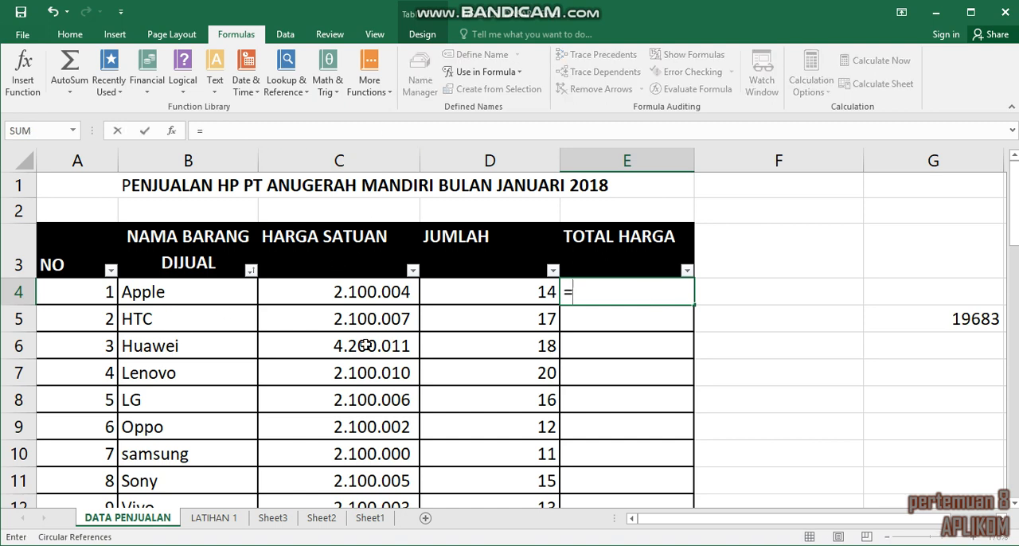
left_click(365, 294)
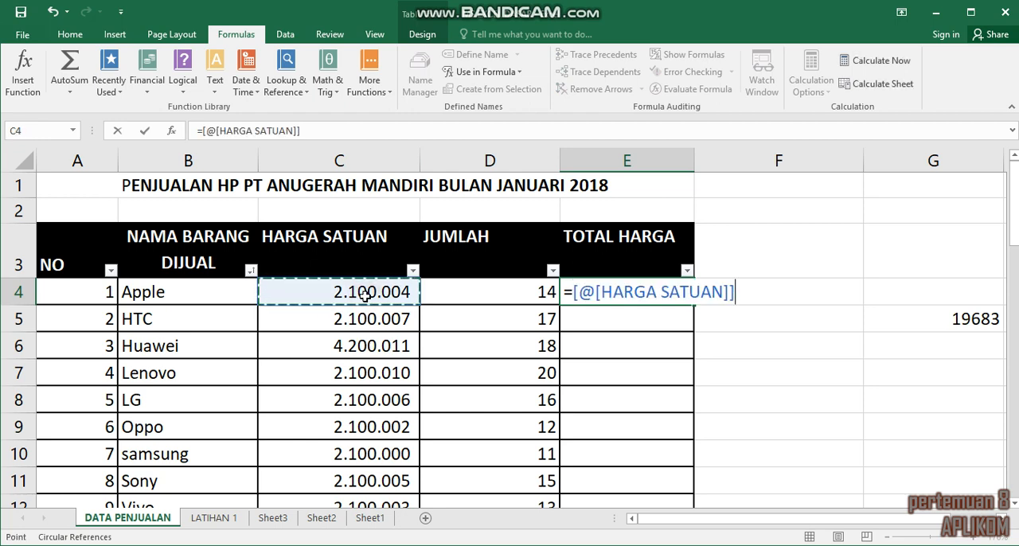
type("*")
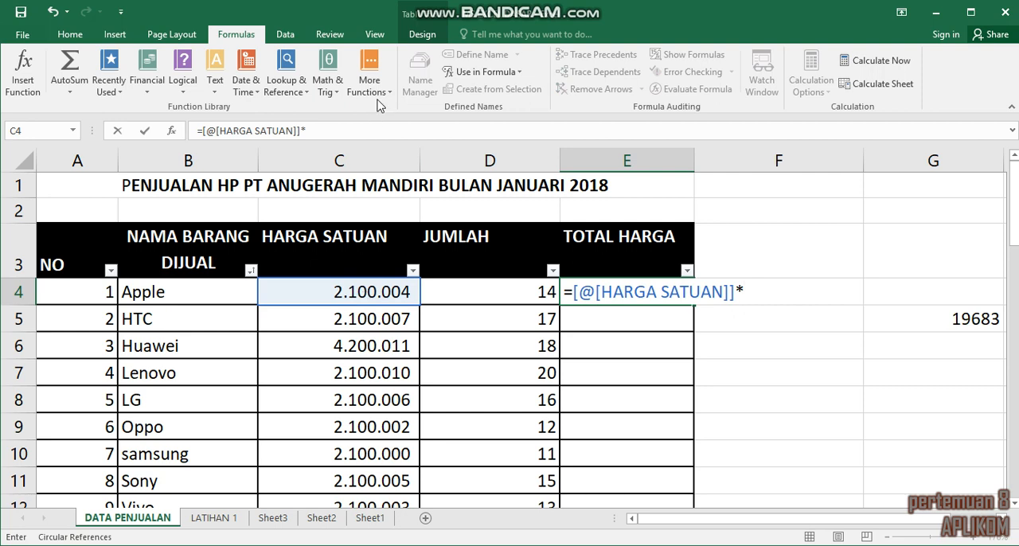
left_click(496, 296)
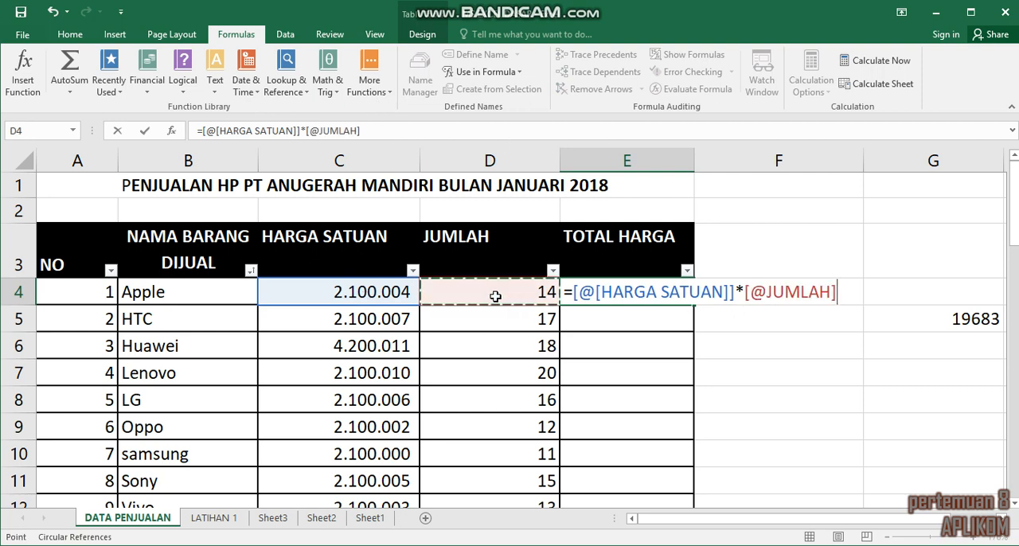
key("Return")
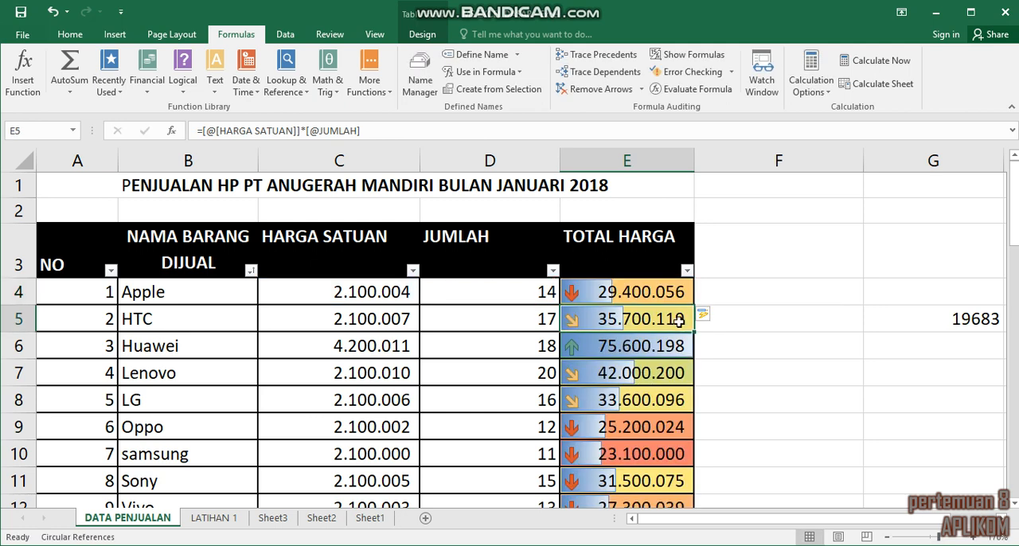
Step: Clear the automatically filled TOTAL HARGA formulas in E5:E14, keeping only the one in E4
left_click_drag(674, 319, 652, 460)
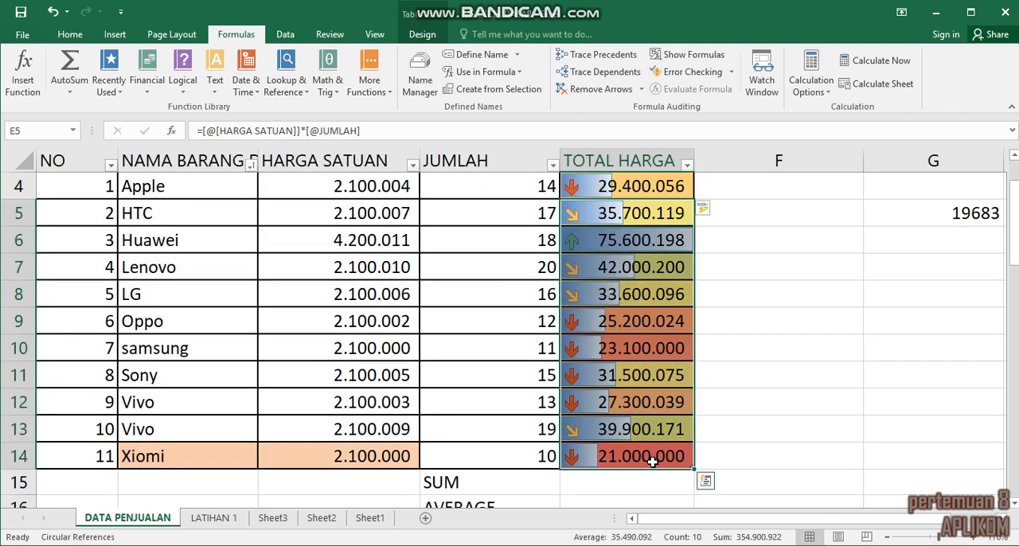
key("Delete")
left_click(681, 191)
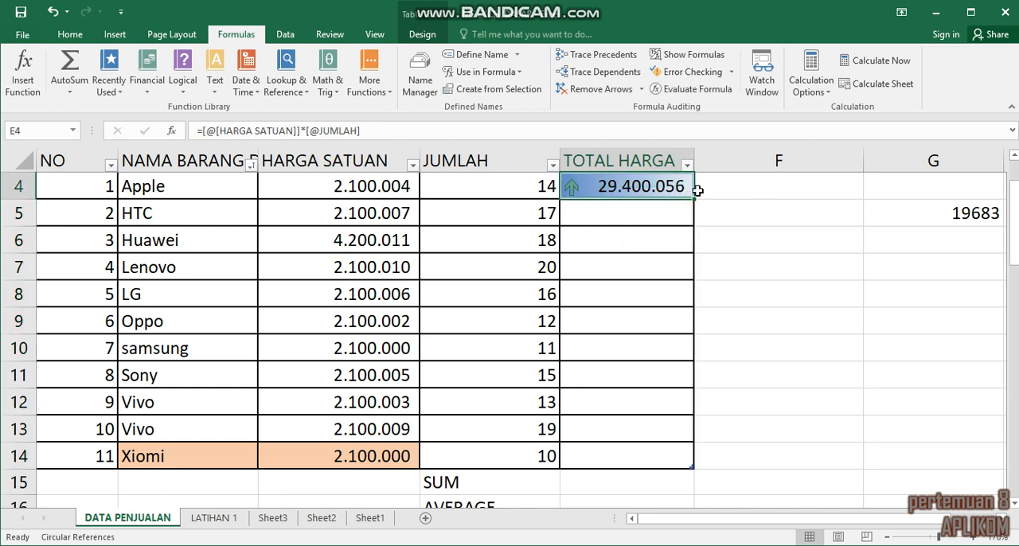
Step: Fill the multiplication formula from cell E4 down to E14 in the TOTAL HARGA column
left_click(647, 221)
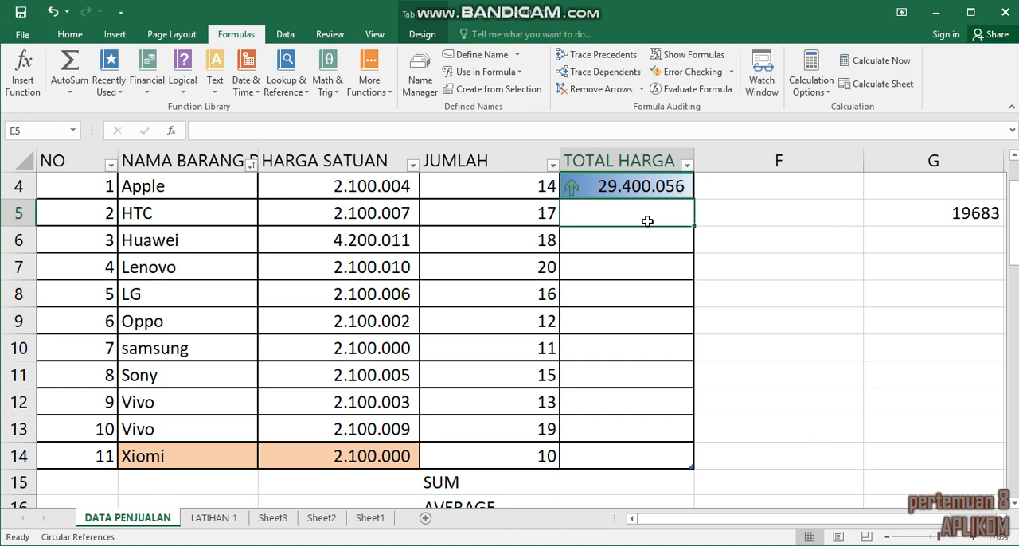
left_click(692, 197)
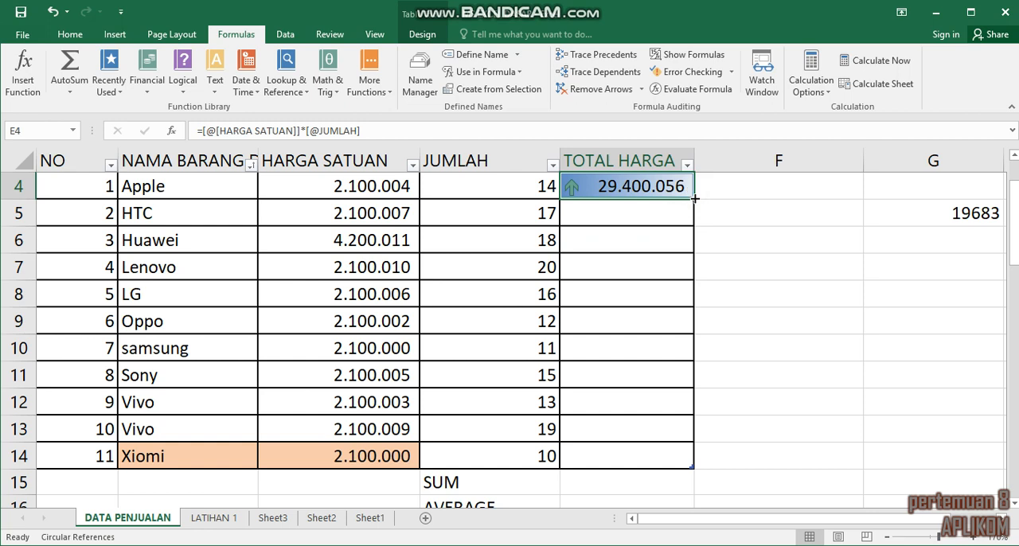
left_click_drag(694, 197, 698, 341)
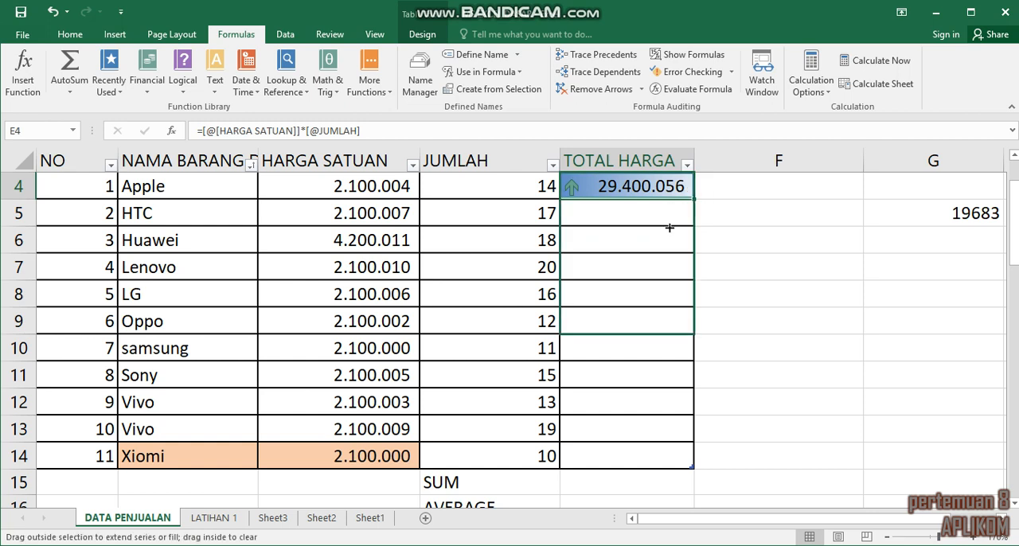
scroll(666, 228, "down", 3)
left_click_drag(669, 228, 932, 287)
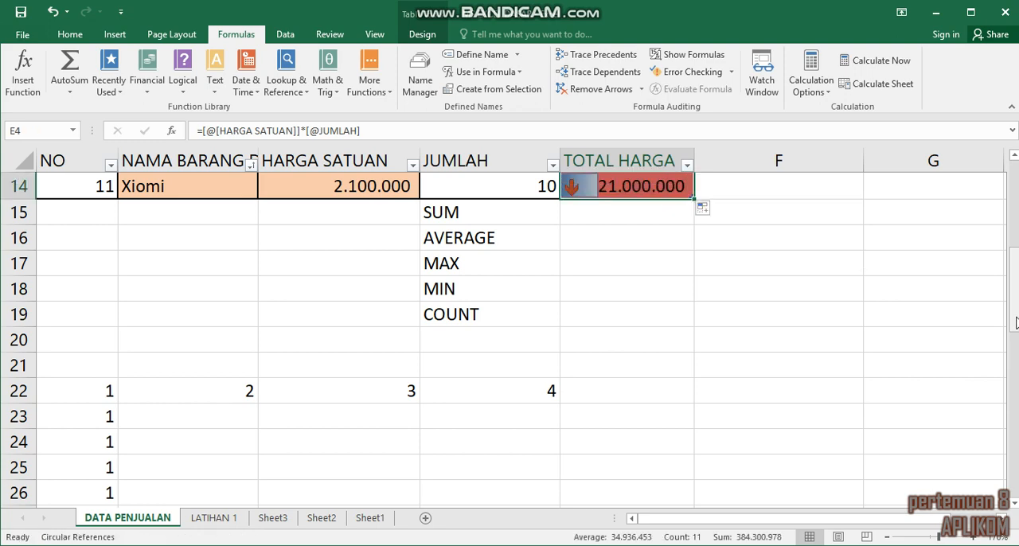
Step: Insert the AutoSum Sum function for the TOTAL HARGA column in cell E15, beside the SUM label
left_click_drag(1015, 321, 1016, 271)
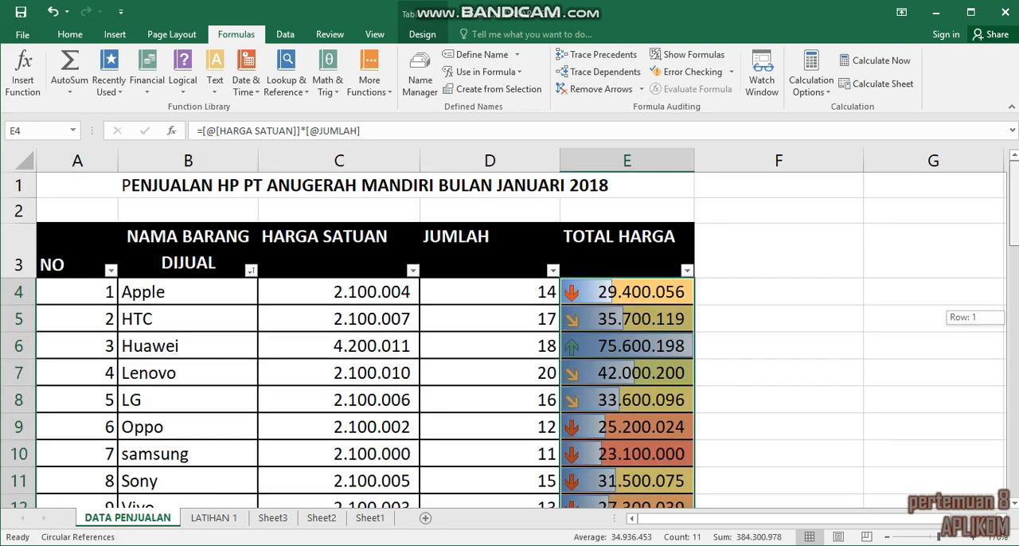
left_click_drag(1014, 228, 1014, 250)
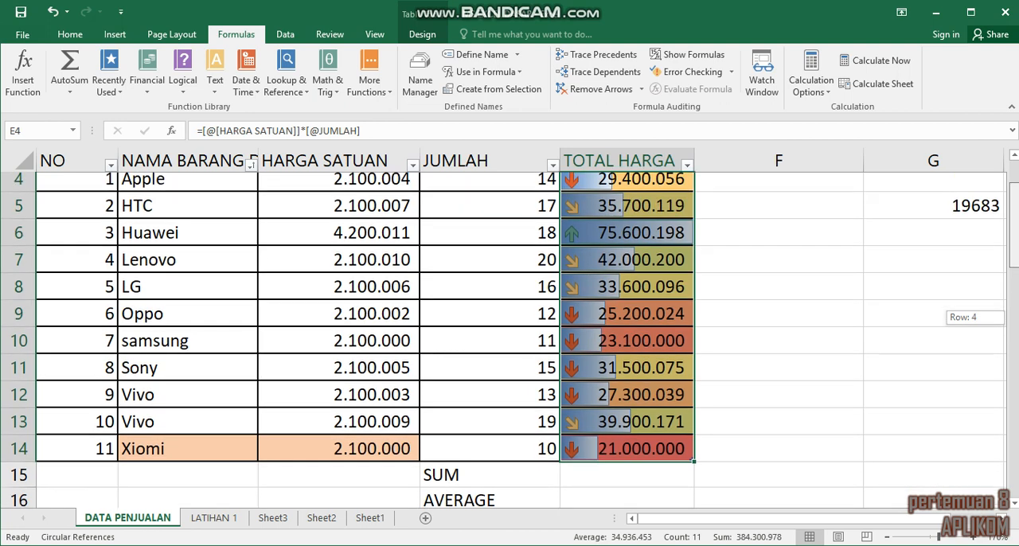
scroll(652, 448, "down", 1)
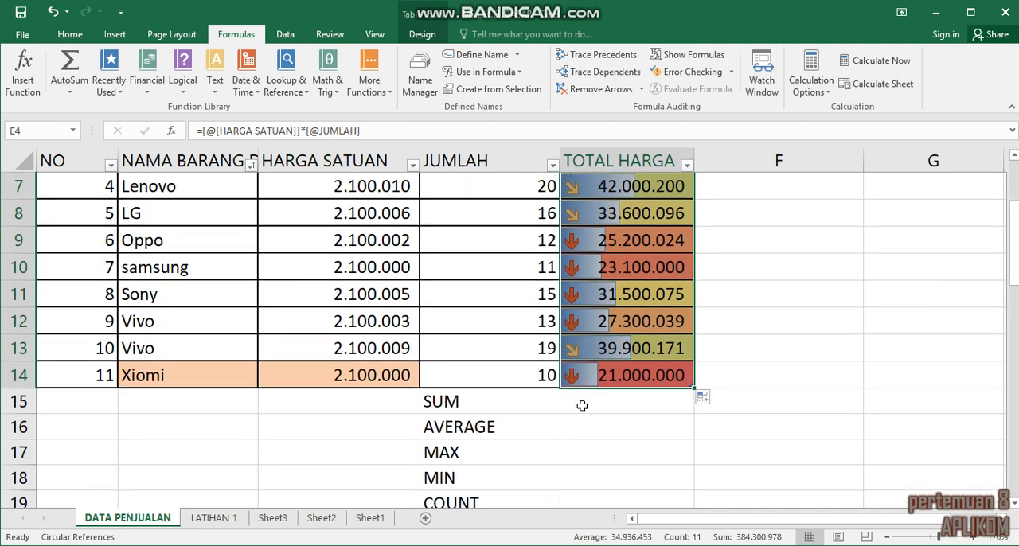
left_click(584, 406)
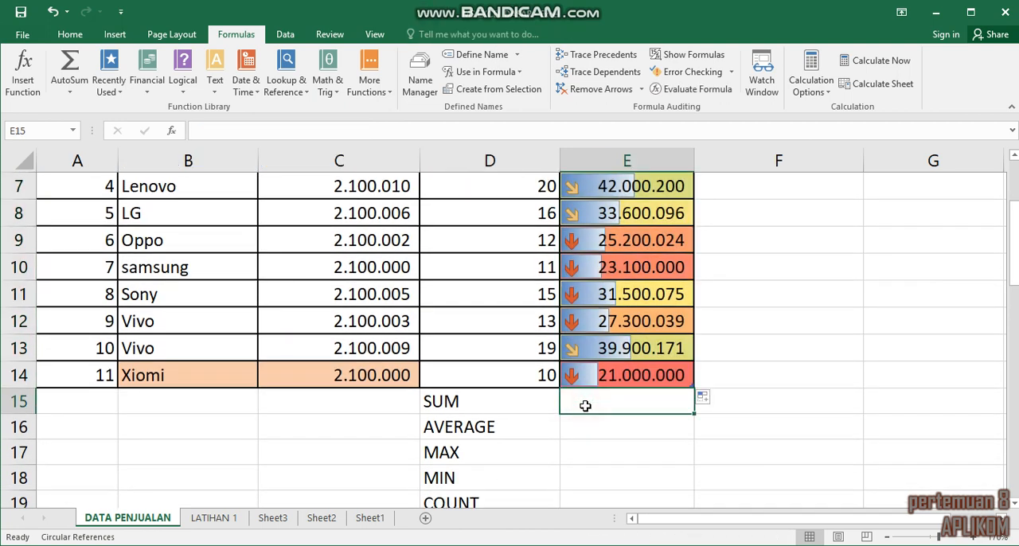
left_click(886, 537)
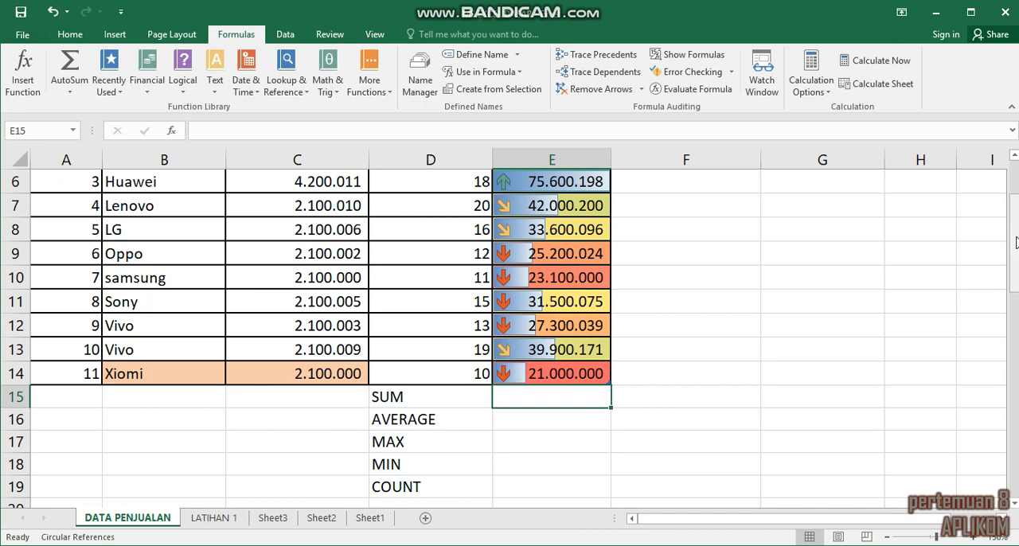
left_click_drag(1014, 229, 1015, 231)
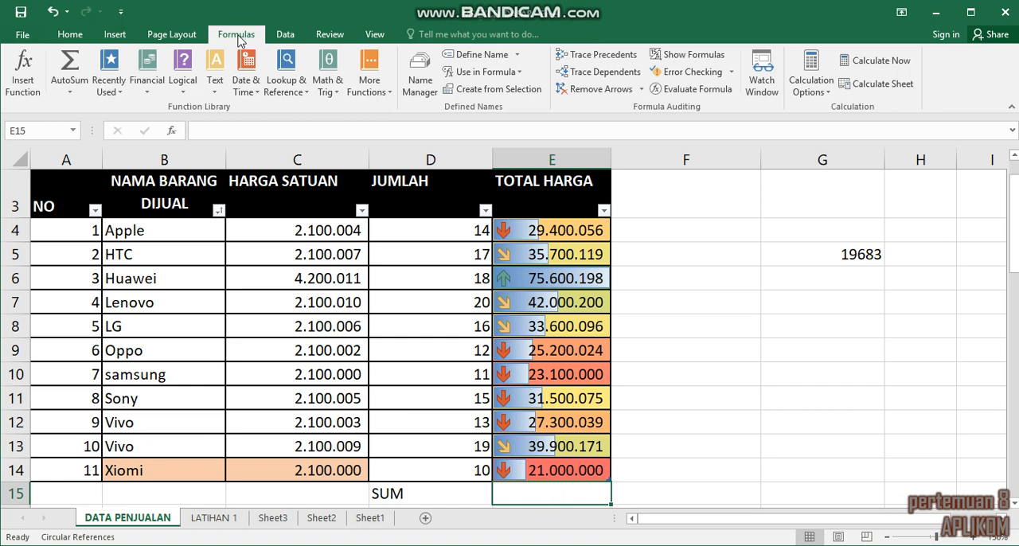
left_click(70, 92)
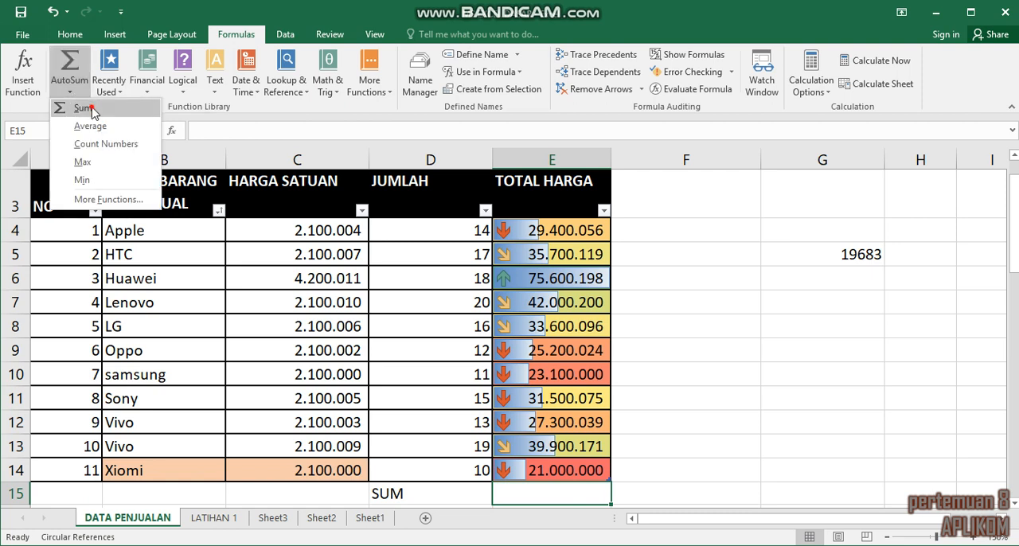
left_click(83, 109)
key("Return")
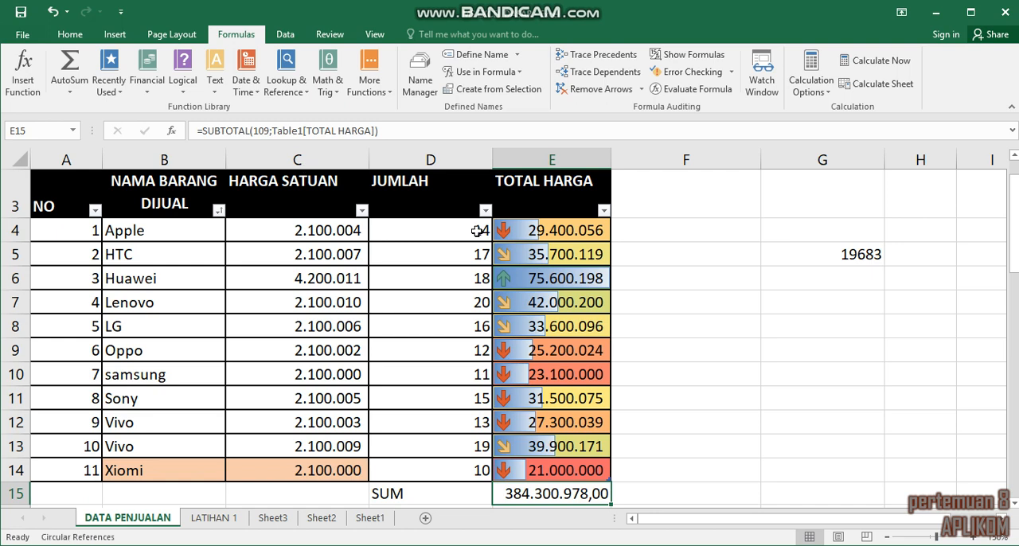
left_click_drag(550, 231, 549, 472)
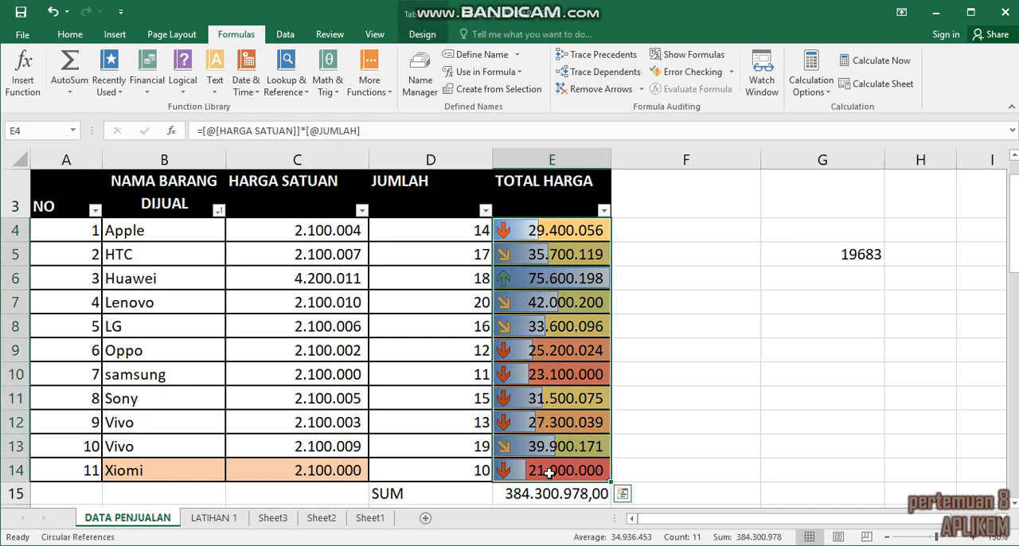
key("Return")
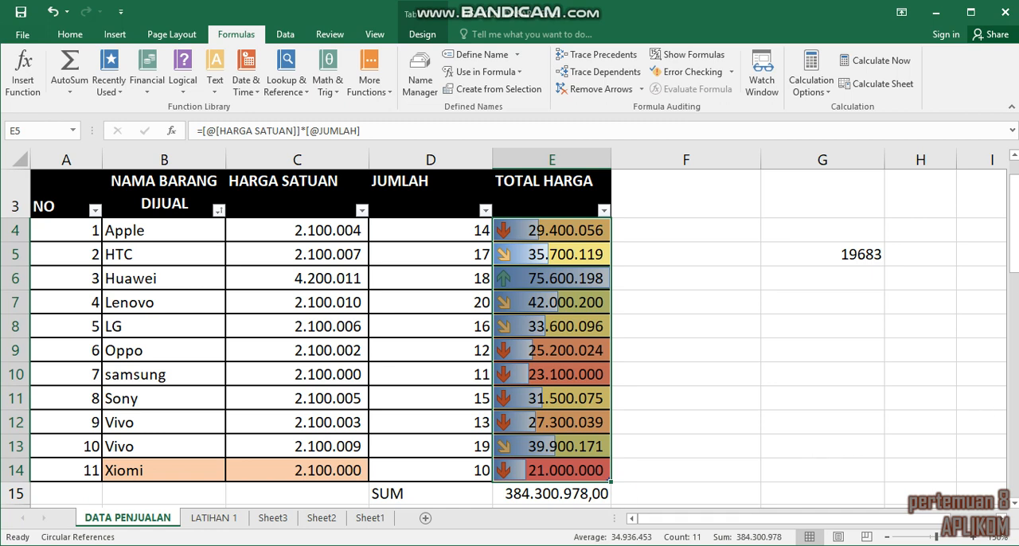
left_click_drag(1015, 270, 1016, 272)
left_click(1014, 265)
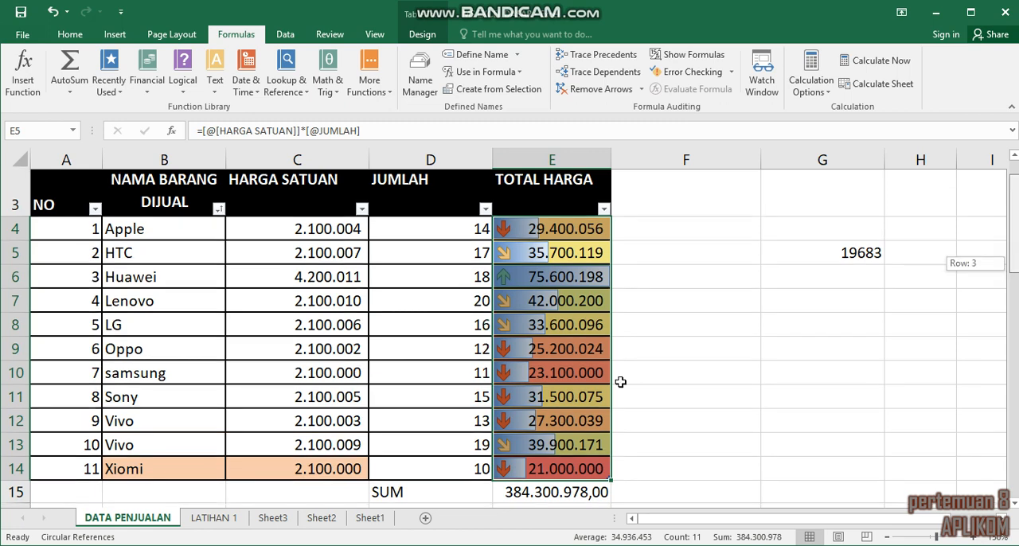
Step: Insert the AutoSum Average function in cell E16 with its range limited to the TOTAL HARGA values in E4:E14
scroll(620, 382, "down", 1)
left_click(549, 442)
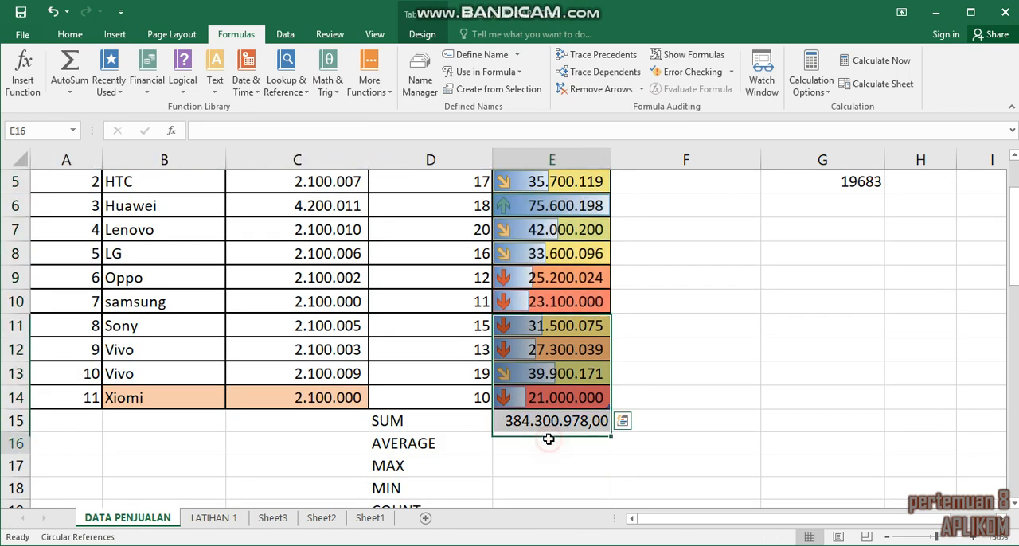
left_click(72, 94)
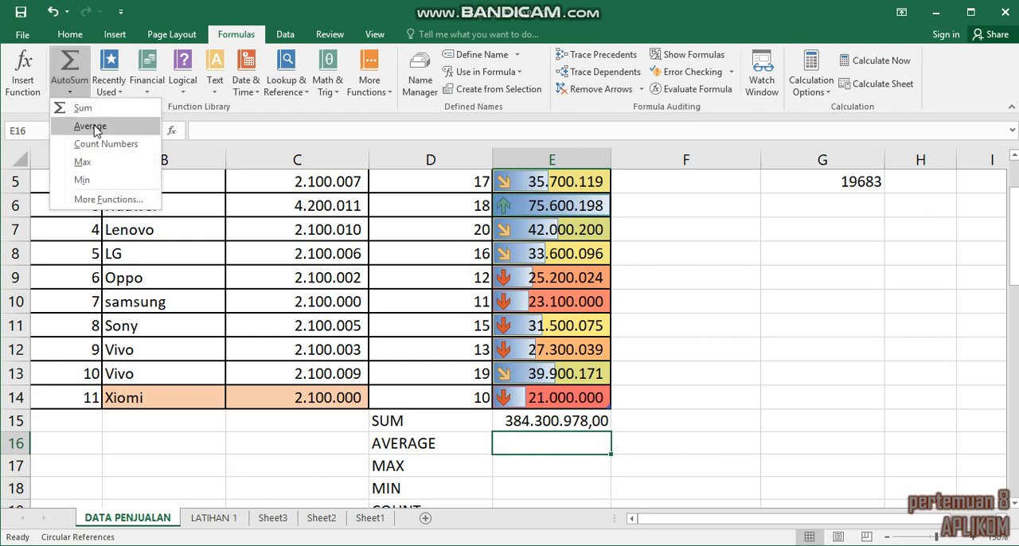
left_click(90, 127)
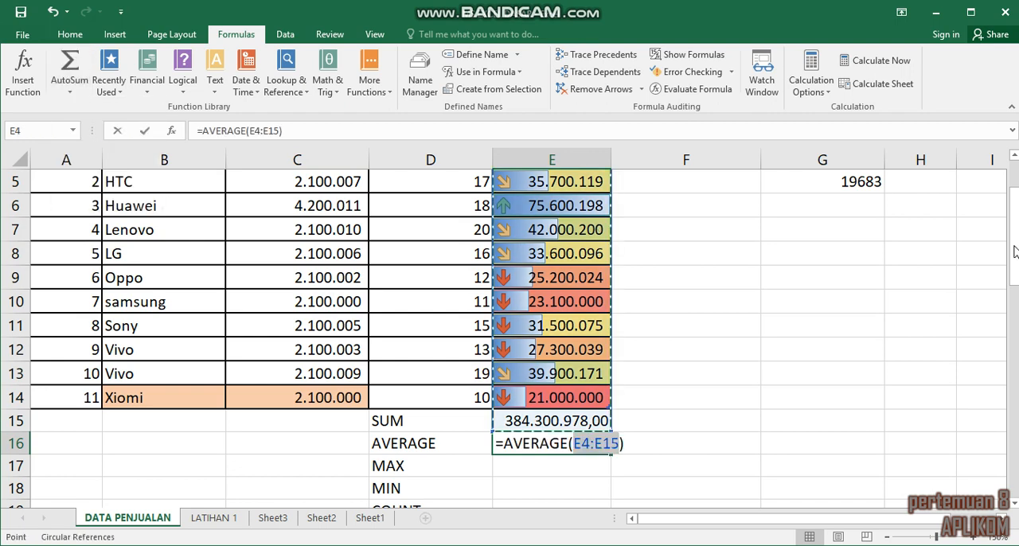
scroll(652, 297, "up", 2)
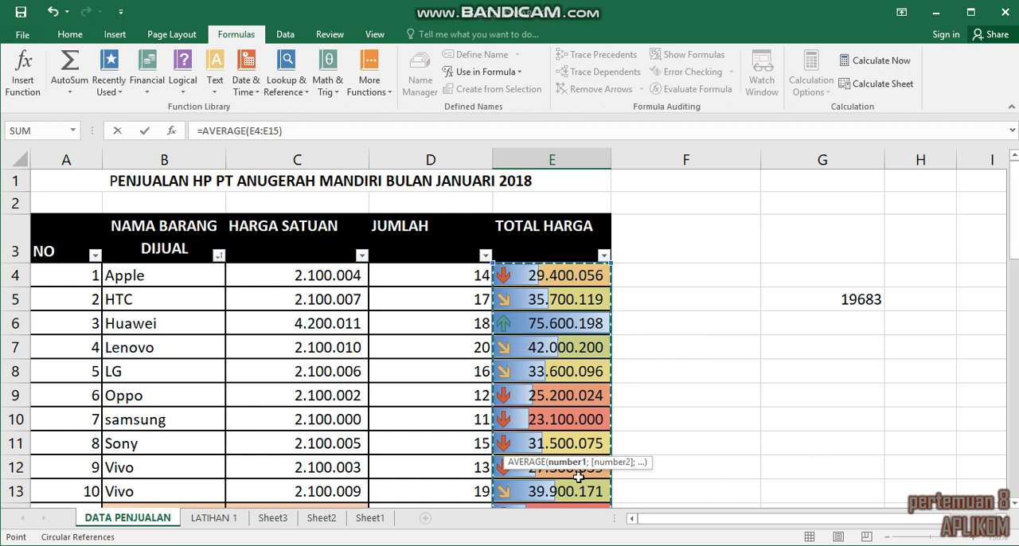
left_click_drag(578, 478, 582, 471)
key("Return")
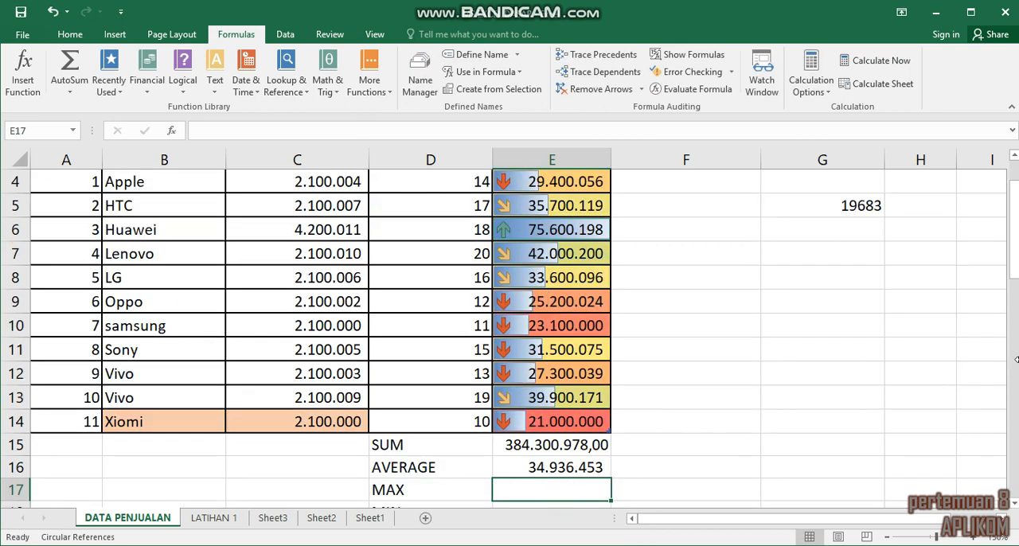
Step: Insert the AutoSum Max function in cell E17 with its range limited to the TOTAL HARGA values in E4:E14
mouse_move(1012, 253)
left_mouse_down()
mouse_move(1013, 220)
mouse_move(1015, 243)
left_mouse_up()
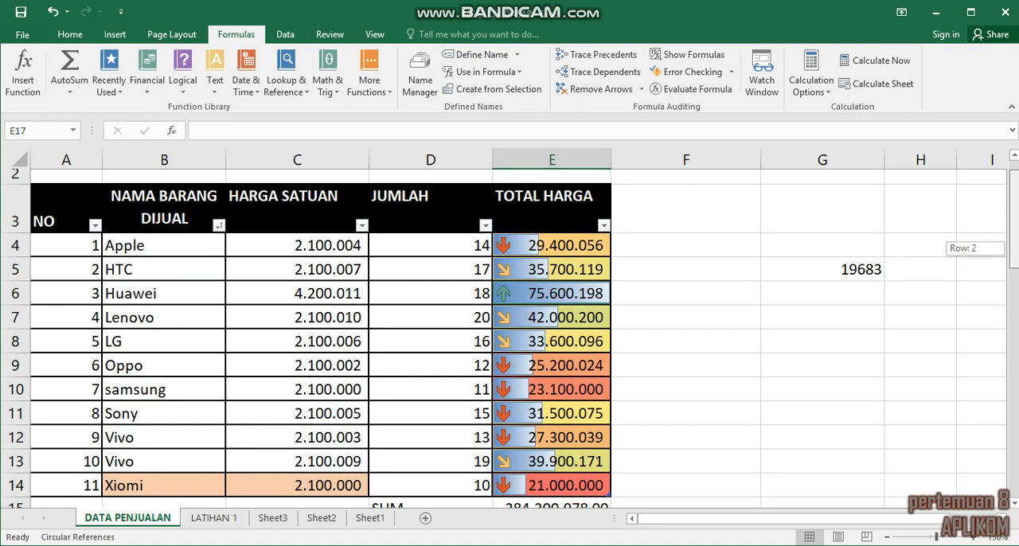
left_click_drag(1015, 243, 1015, 255)
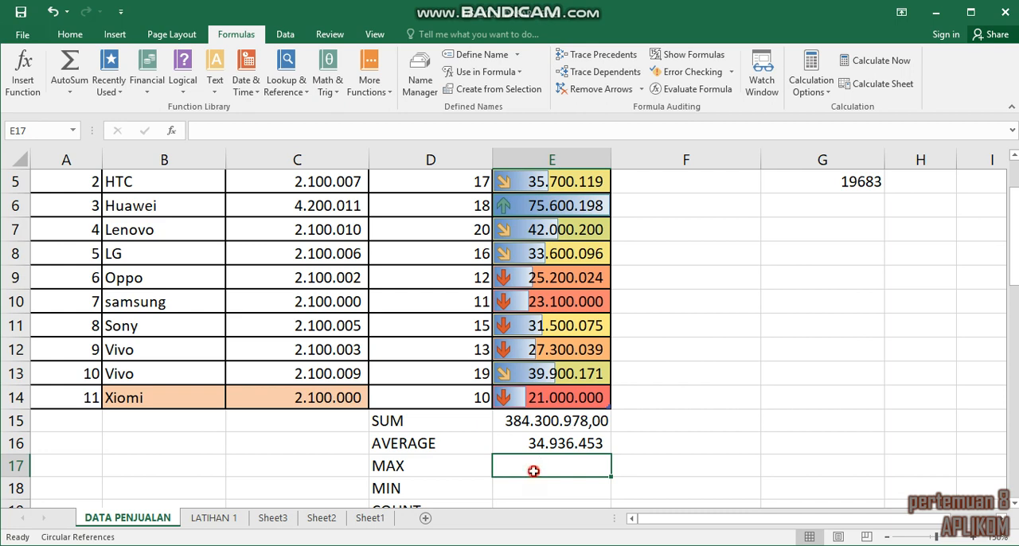
left_click(70, 91)
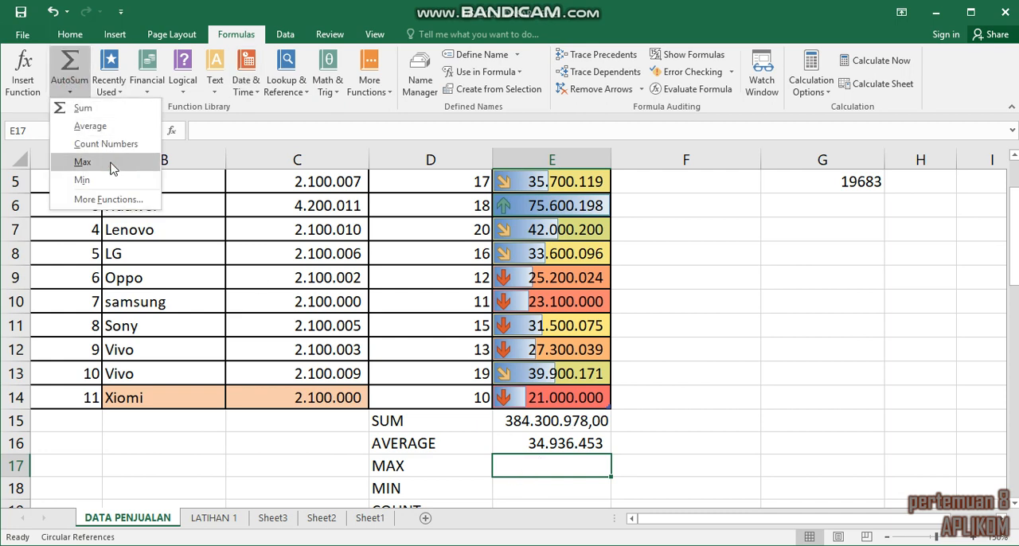
left_click(82, 162)
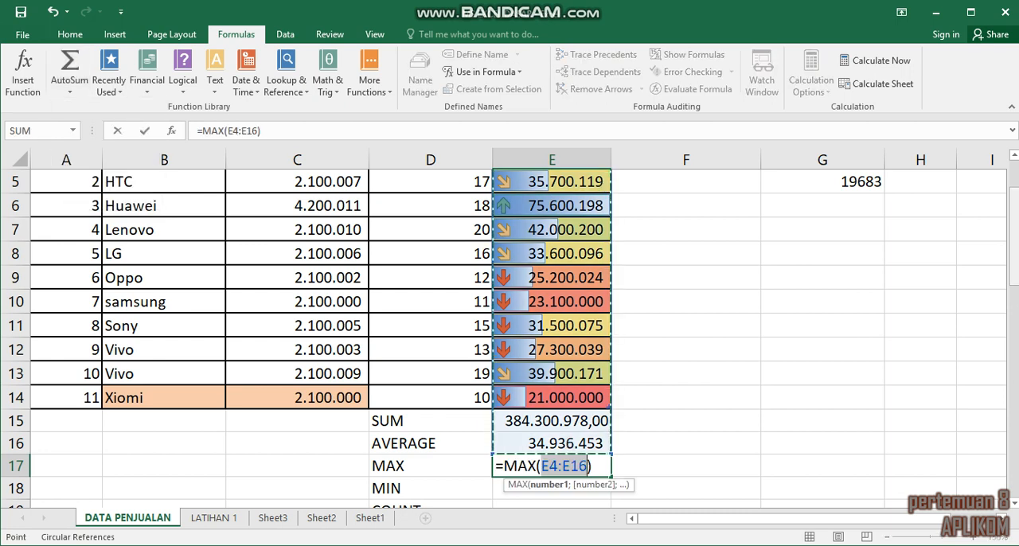
scroll(655, 291, "up", 1)
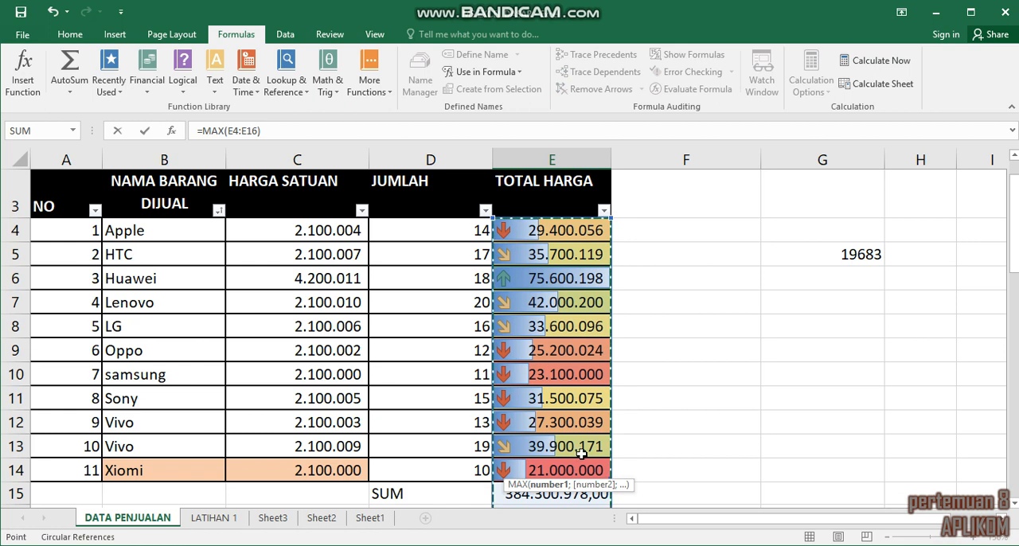
left_click_drag(574, 232, 585, 467)
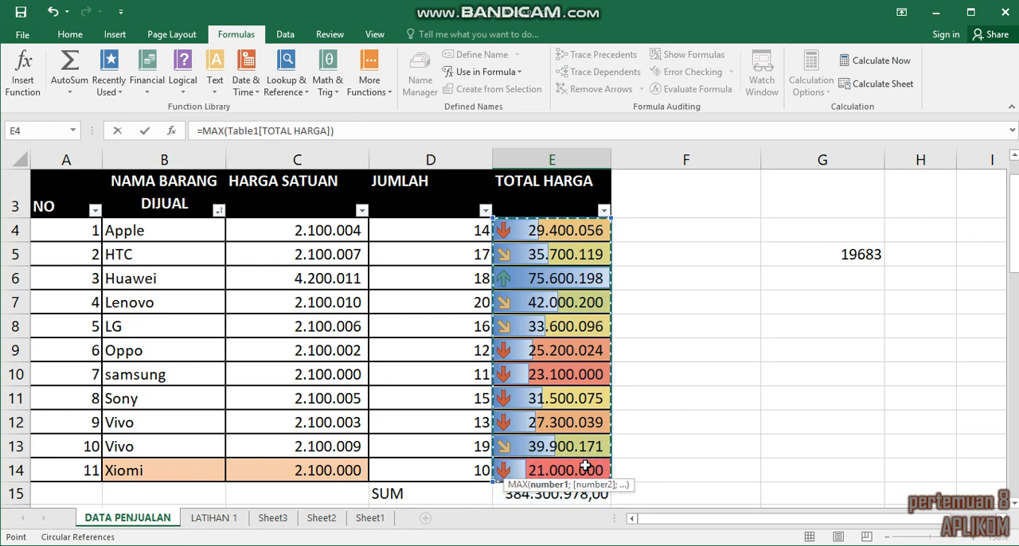
key("Return")
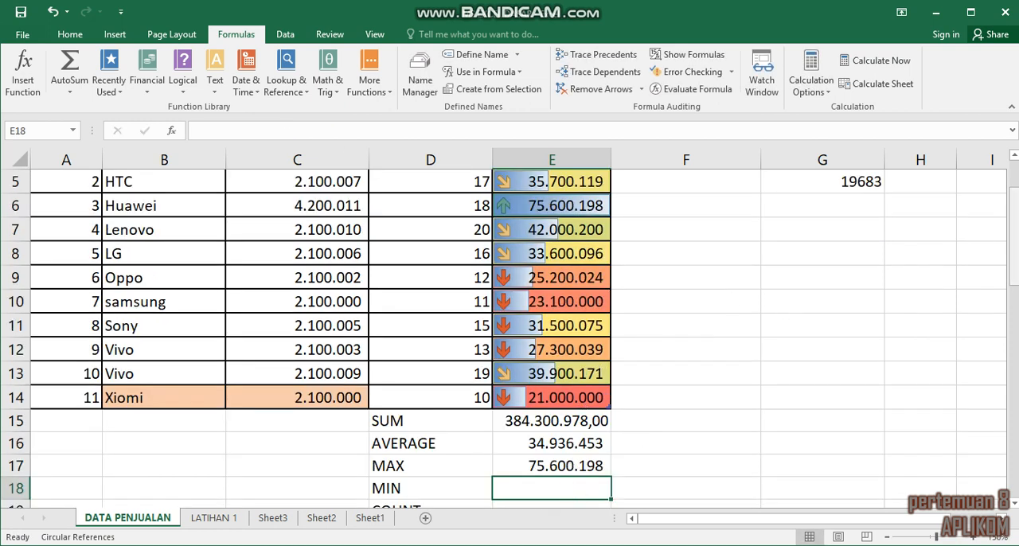
Step: Insert the AutoSum Min function in cell E18, covering only the TOTAL HARGA values in E4:E14
mouse_move(1014, 270)
left_mouse_down()
mouse_move(1014, 257)
mouse_move(1014, 272)
left_mouse_up()
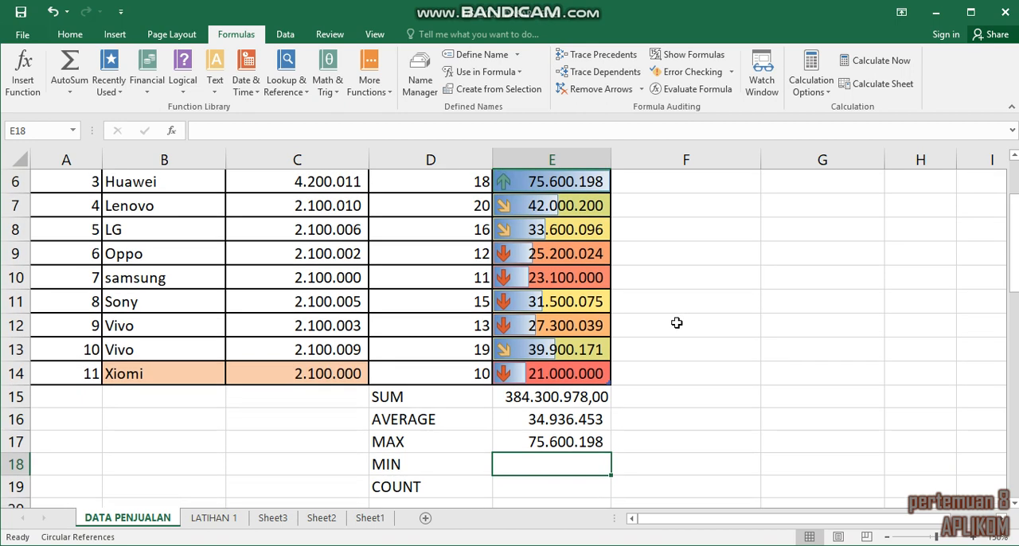
left_click(592, 373)
left_click(533, 464)
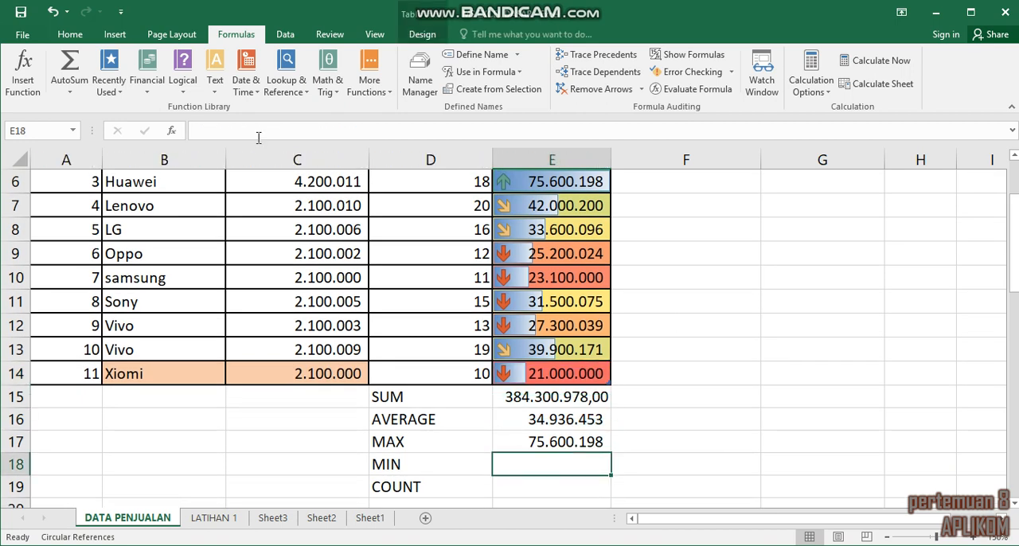
left_click(69, 90)
left_click(95, 176)
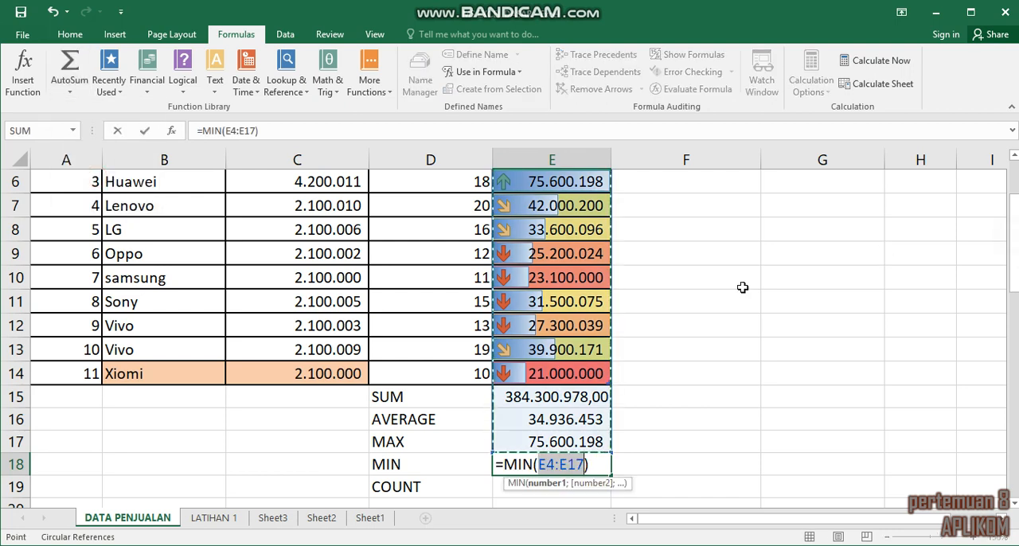
scroll(648, 313, "up", 2)
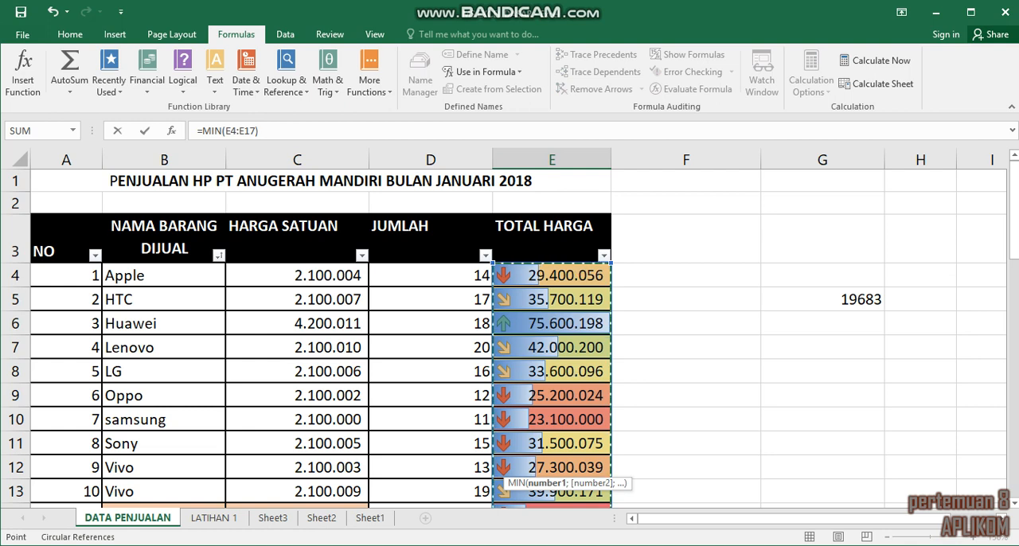
left_click_drag(552, 275, 554, 428)
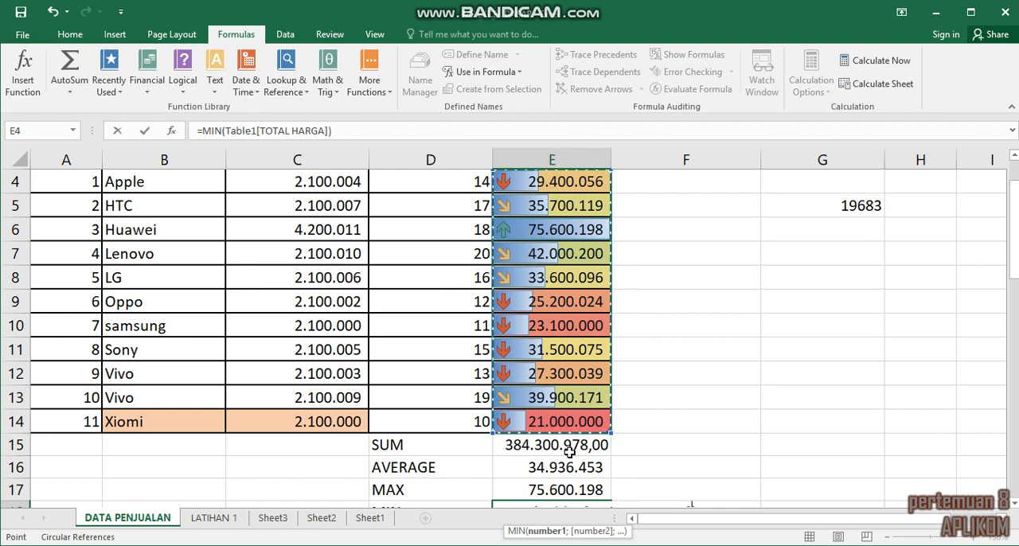
key("Return")
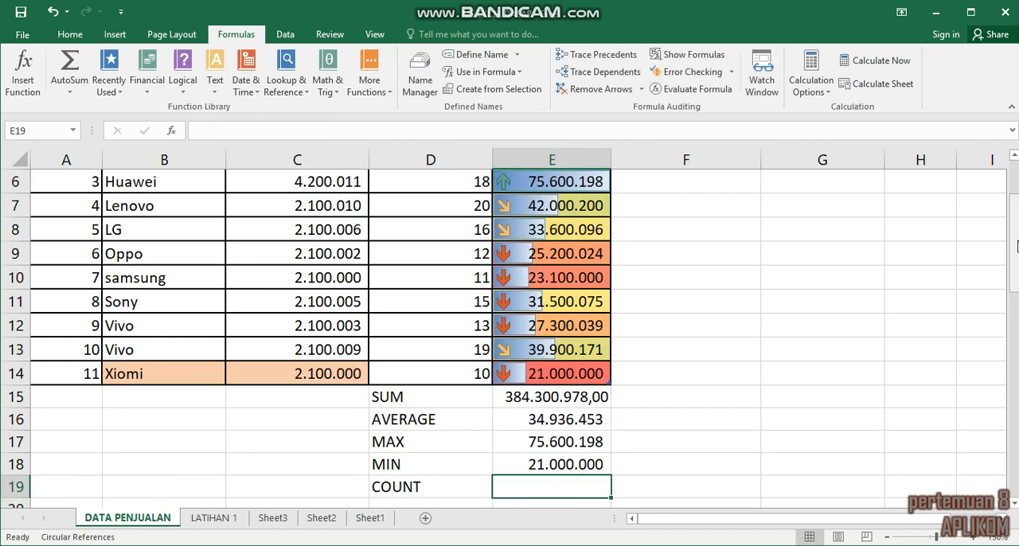
Step: Insert the AutoSum Count Numbers function in cell E19 for the TOTAL HARGA values in E4:E14
mouse_move(1016, 246)
left_mouse_down()
mouse_move(1015, 217)
mouse_move(1016, 255)
left_mouse_up()
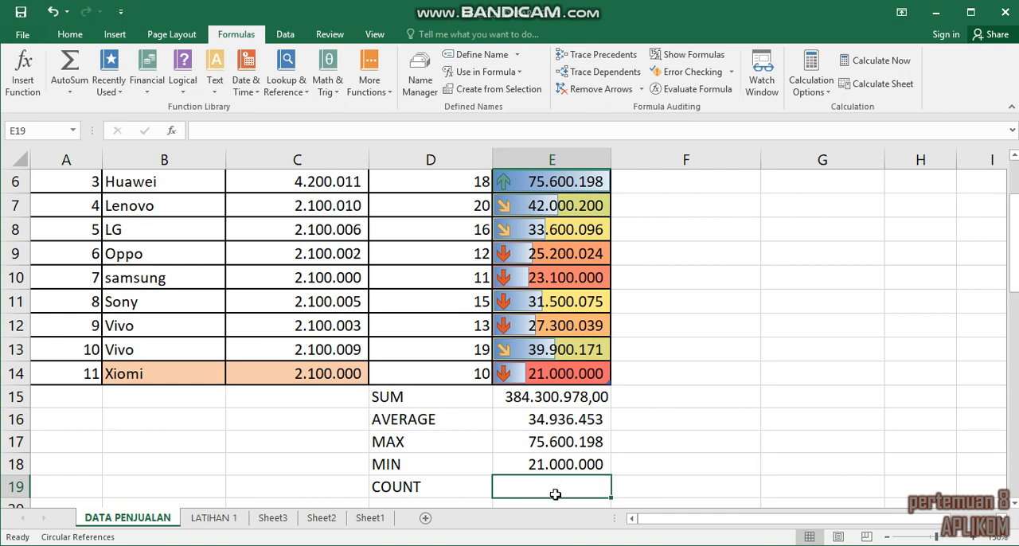
left_click(70, 92)
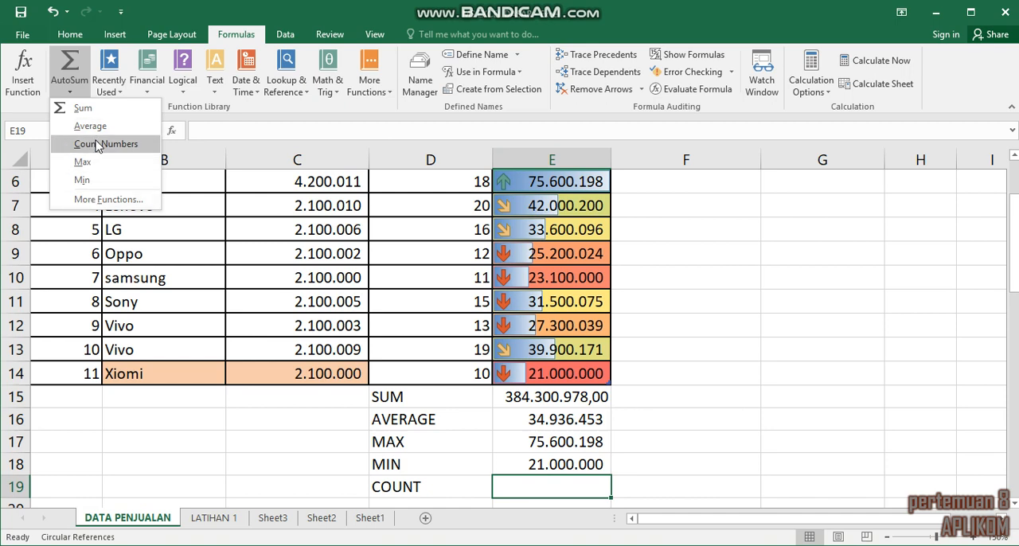
left_click(96, 144)
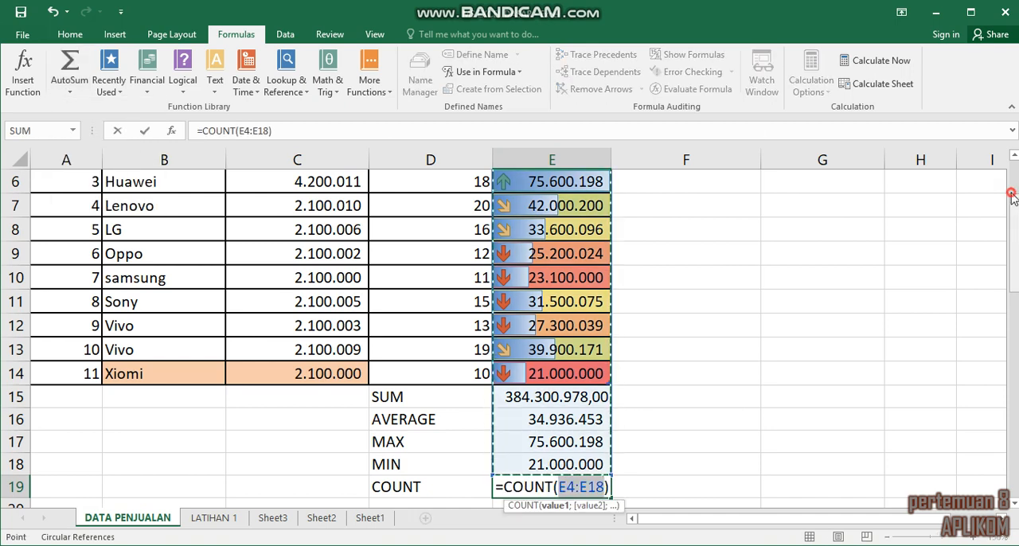
left_click_drag(1012, 195, 1011, 162)
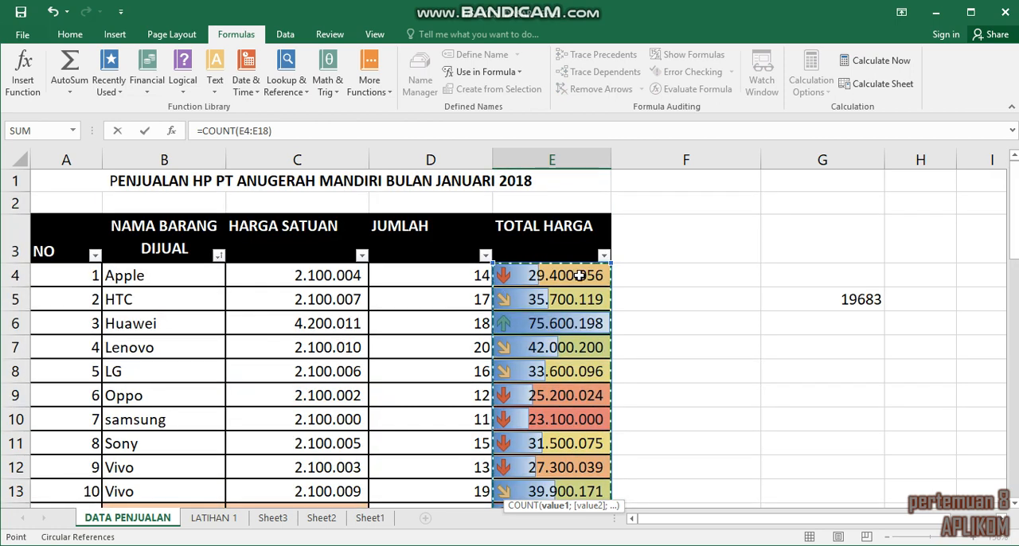
left_click_drag(557, 275, 545, 543)
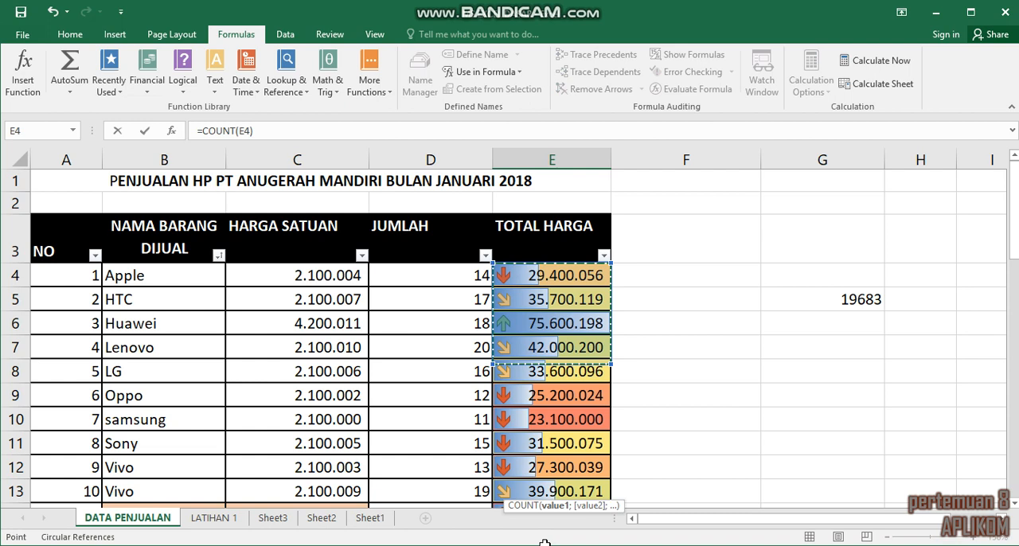
left_click_drag(544, 543, 511, 426)
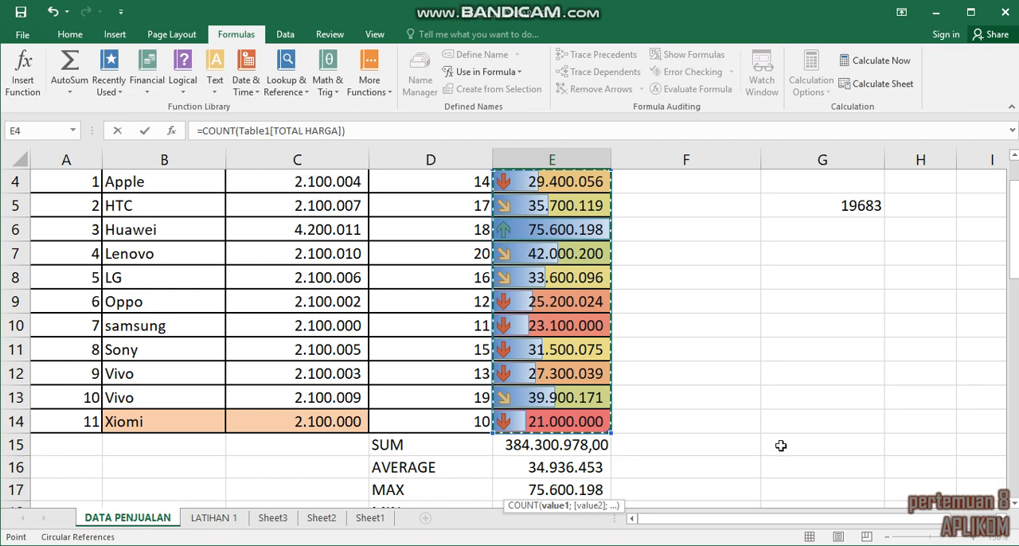
key("Return")
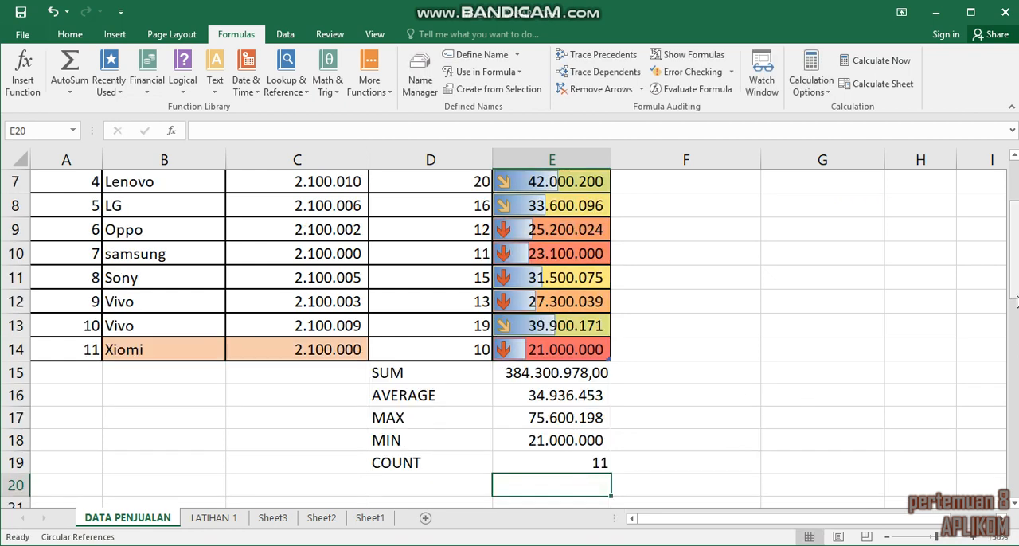
left_click_drag(1015, 297, 1016, 268)
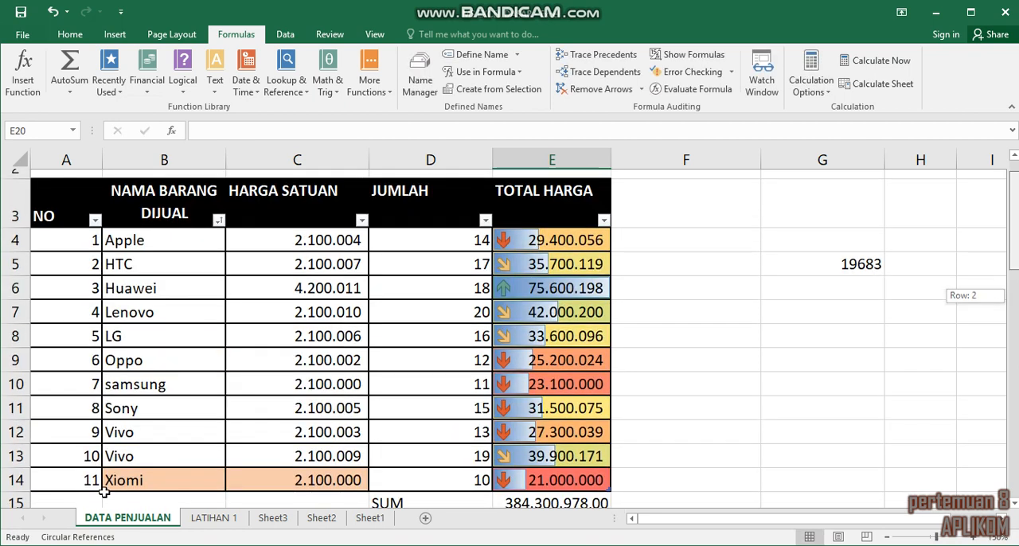
scroll(108, 350, "down", 2)
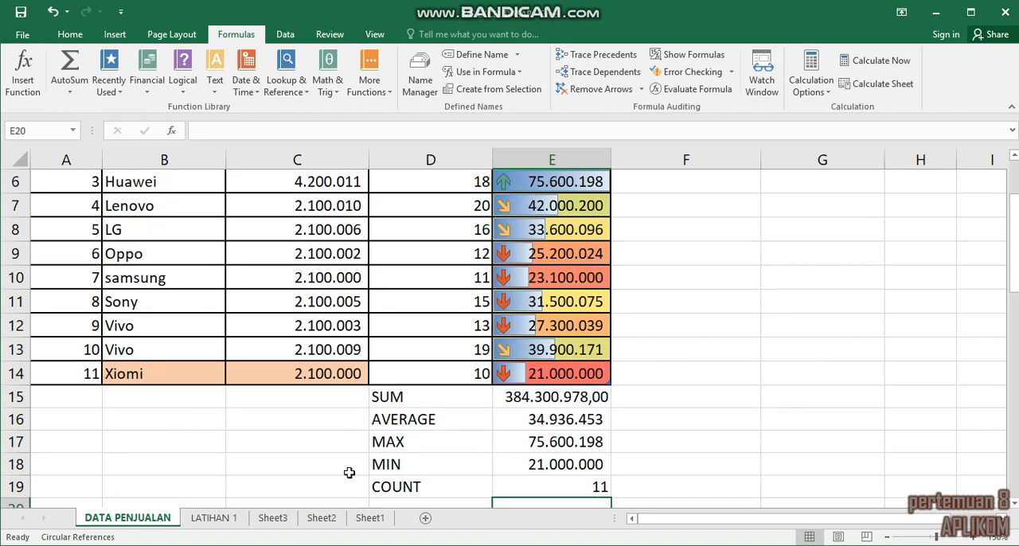
left_click(754, 435)
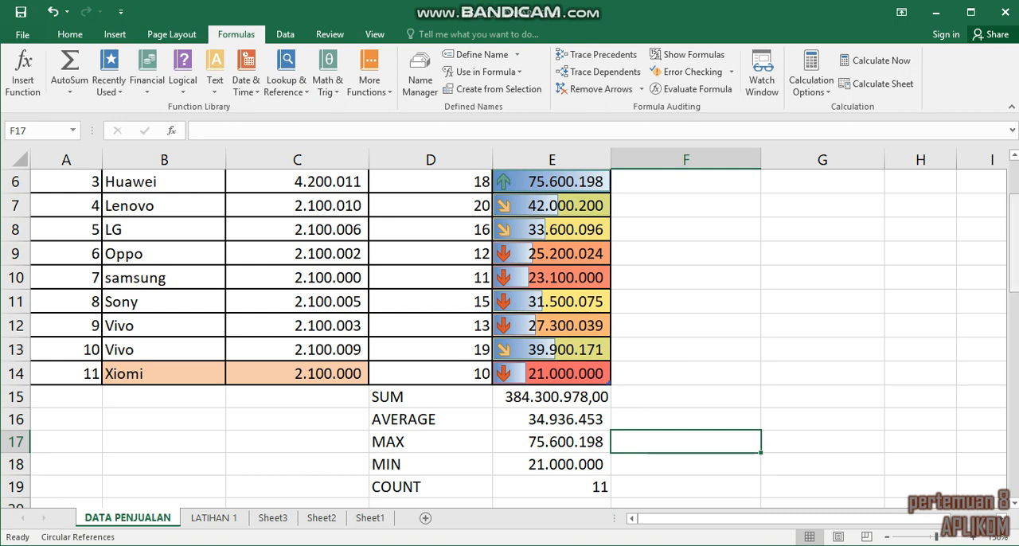
left_click_drag(1013, 264, 1013, 237)
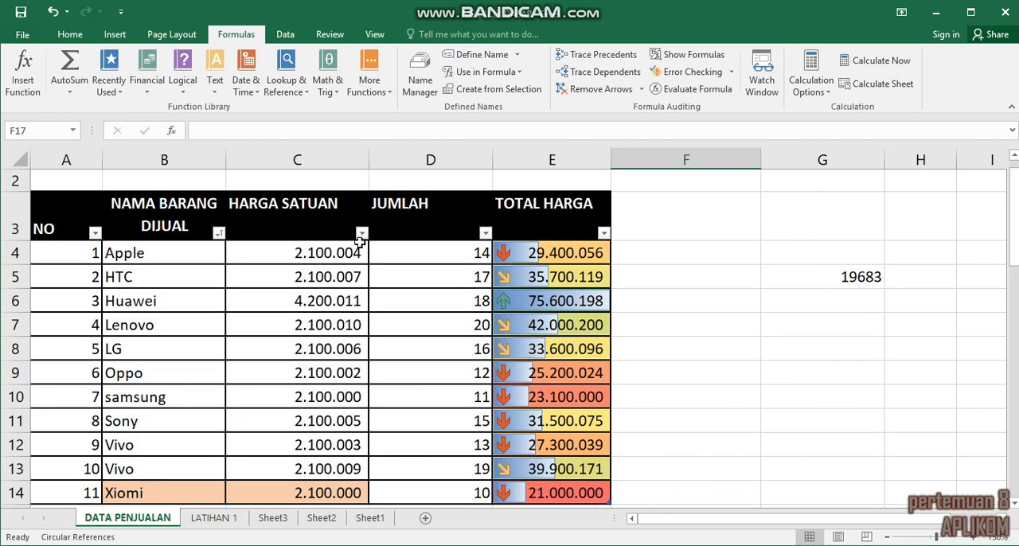
left_click(73, 94)
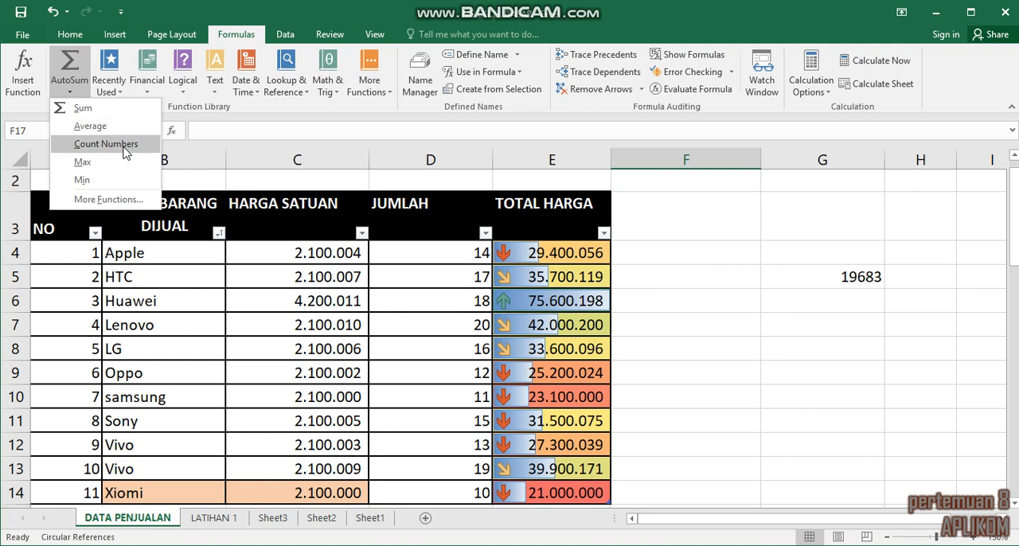
left_click(122, 145)
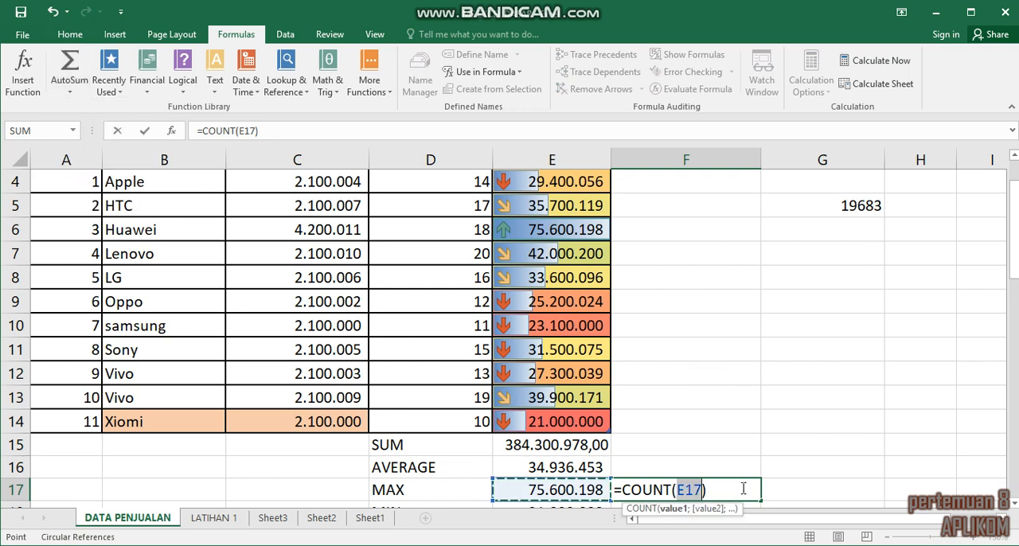
key("BackSpace")
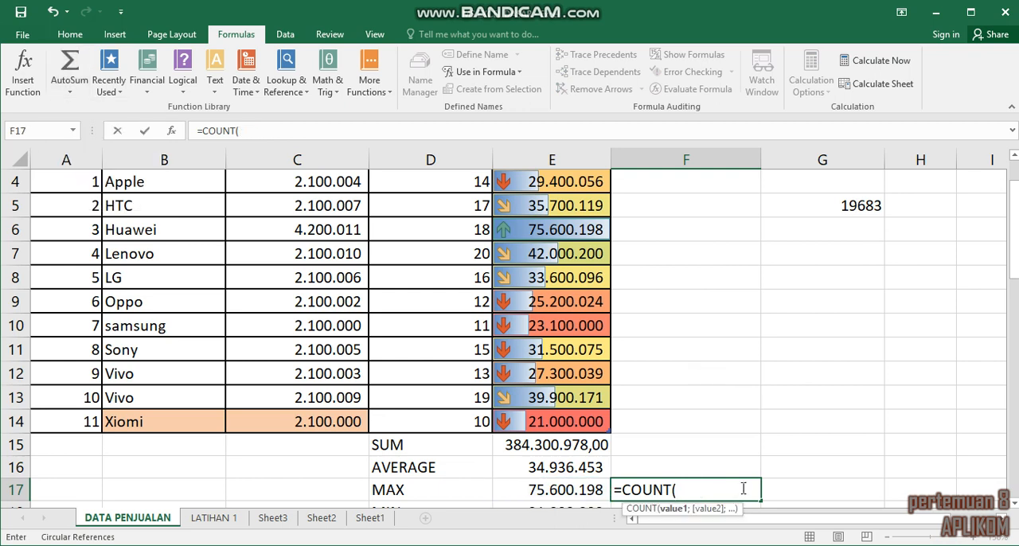
key("Right")
left_click(743, 489)
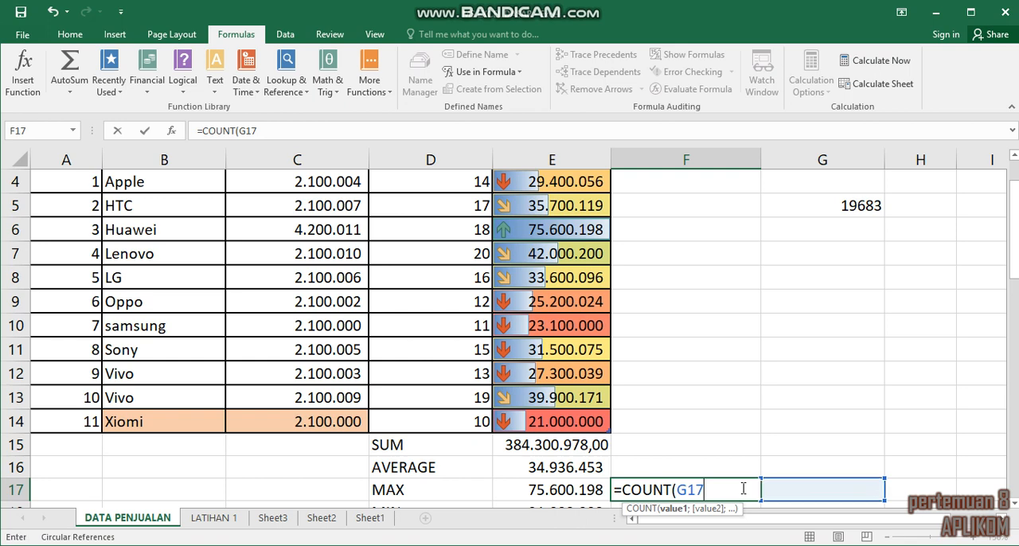
key("BackSpace")
key("BackSpace")
key("BackSpace")
key("BackSpace")
key("BackSpace")
key("BackSpace")
key("BackSpace")
key("BackSpace")
key("BackSpace")
key("BackSpace")
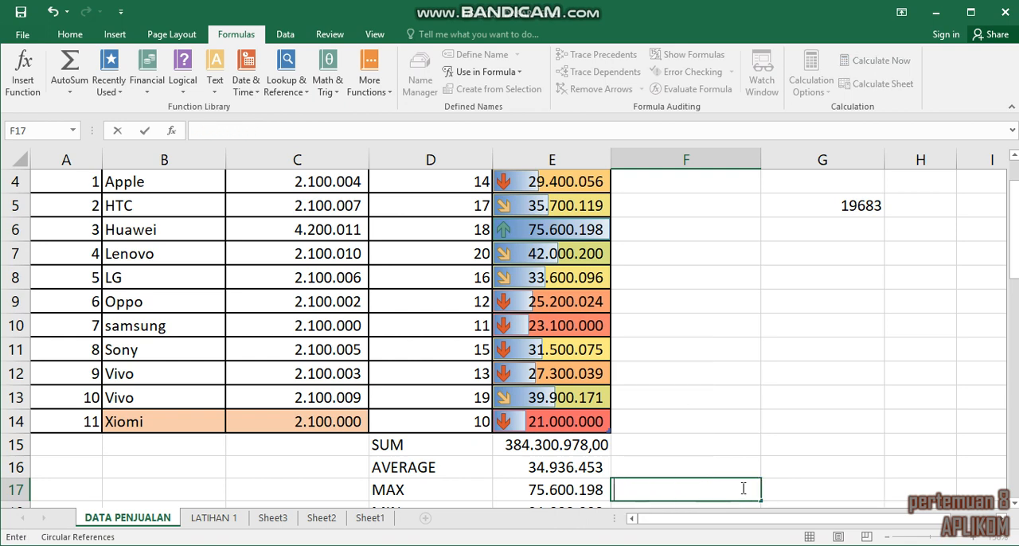
left_click(747, 357)
Step: Bring up the LATIHAN 1 worksheet from the DATA PENJUALAN sheet
left_click(222, 522)
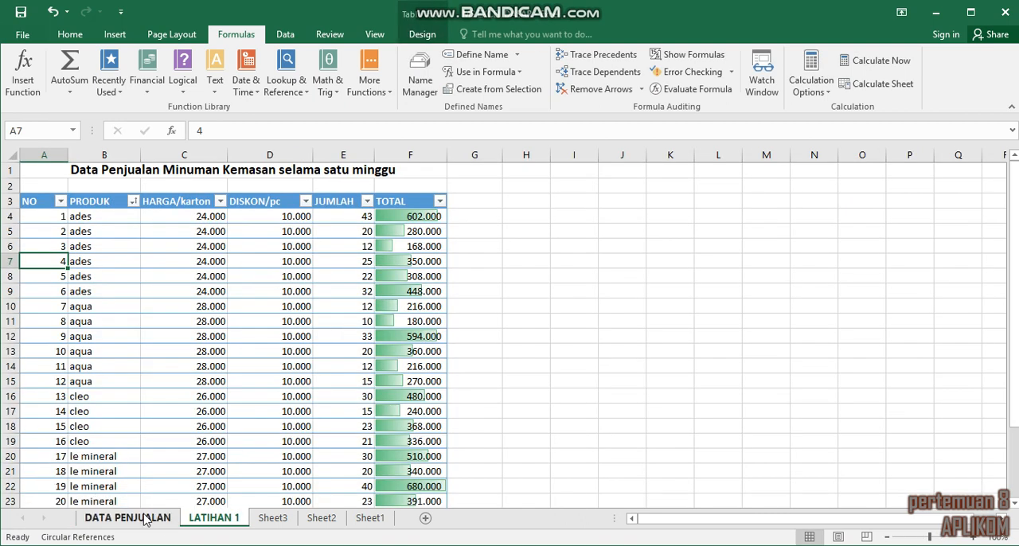
left_click(145, 519)
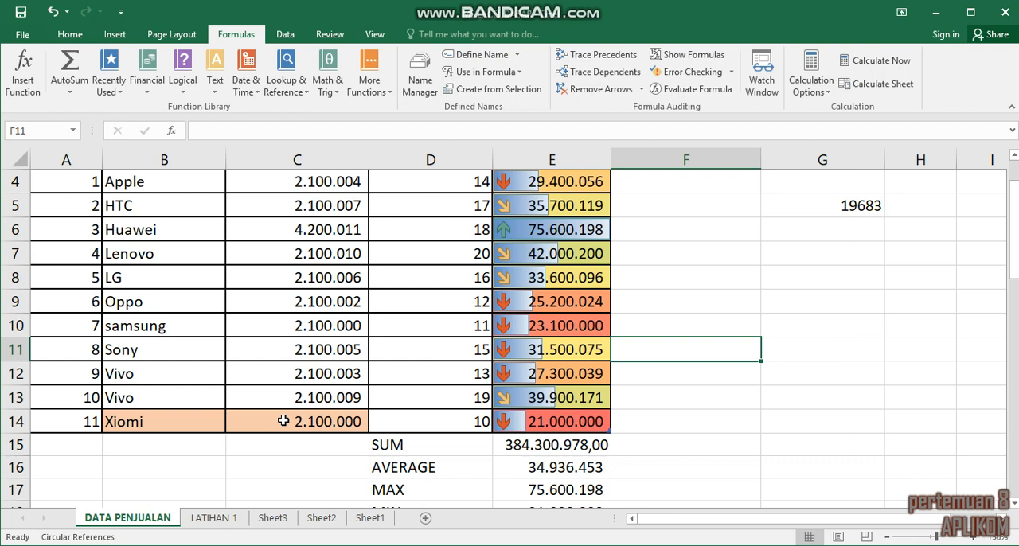
key("ctrl+Page_Down")
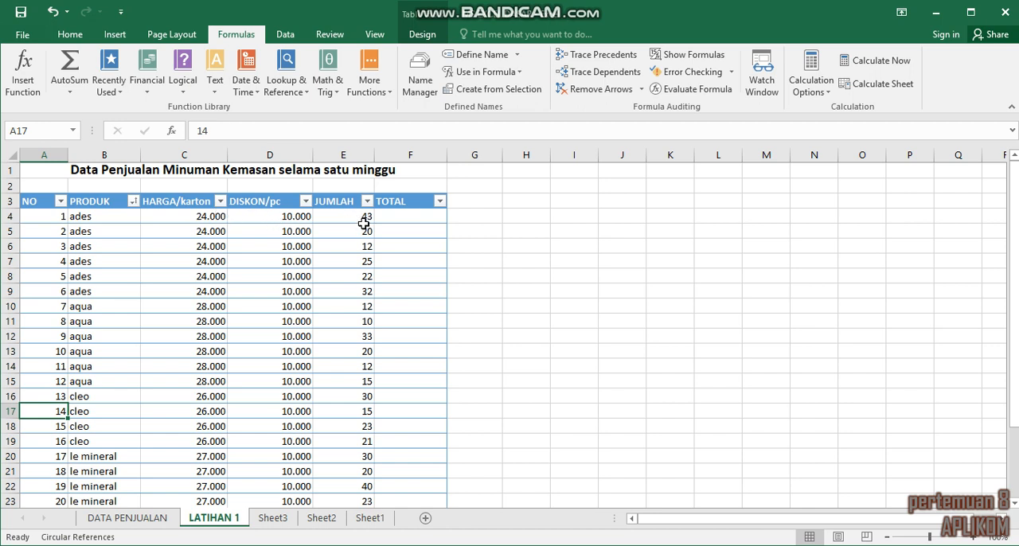
left_click(393, 216)
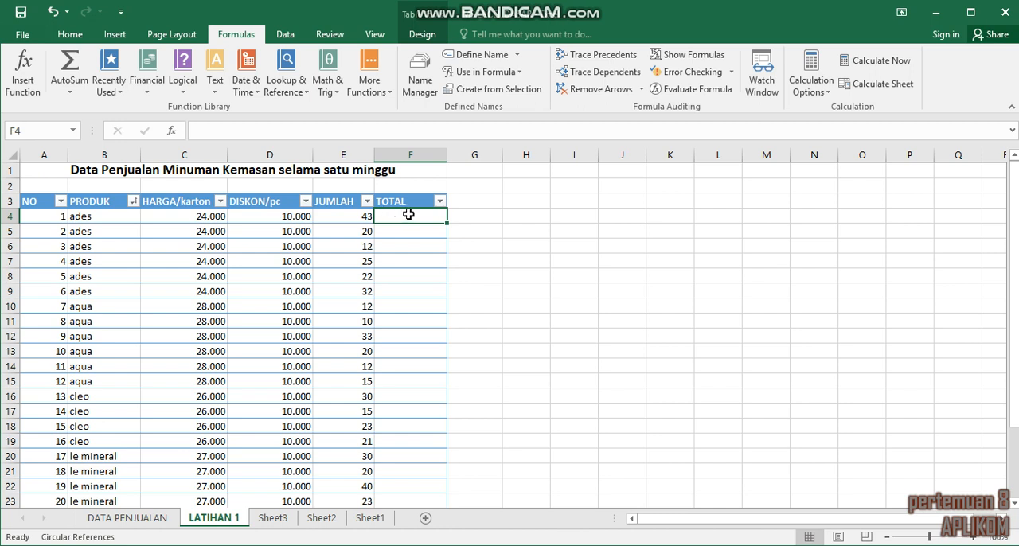
type("=")
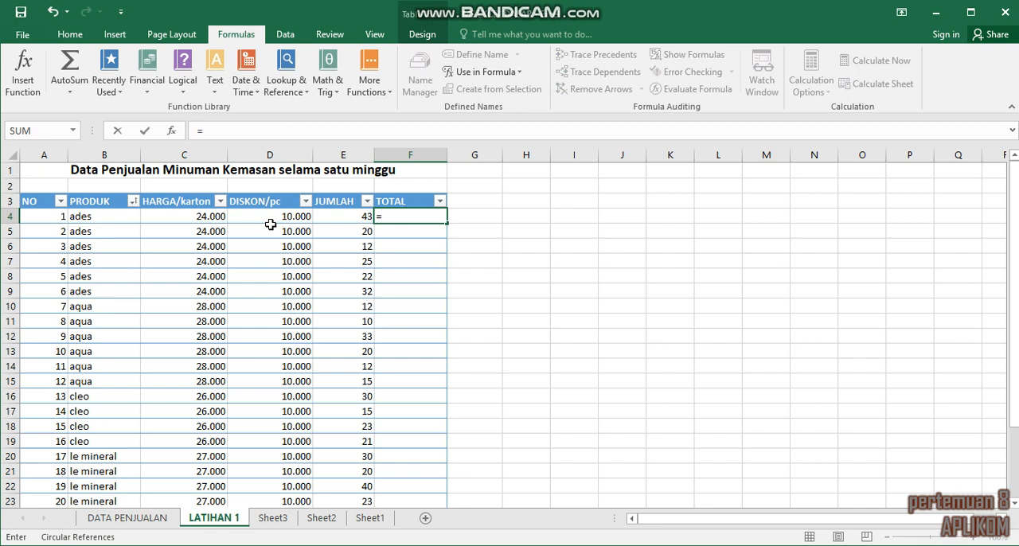
type("(")
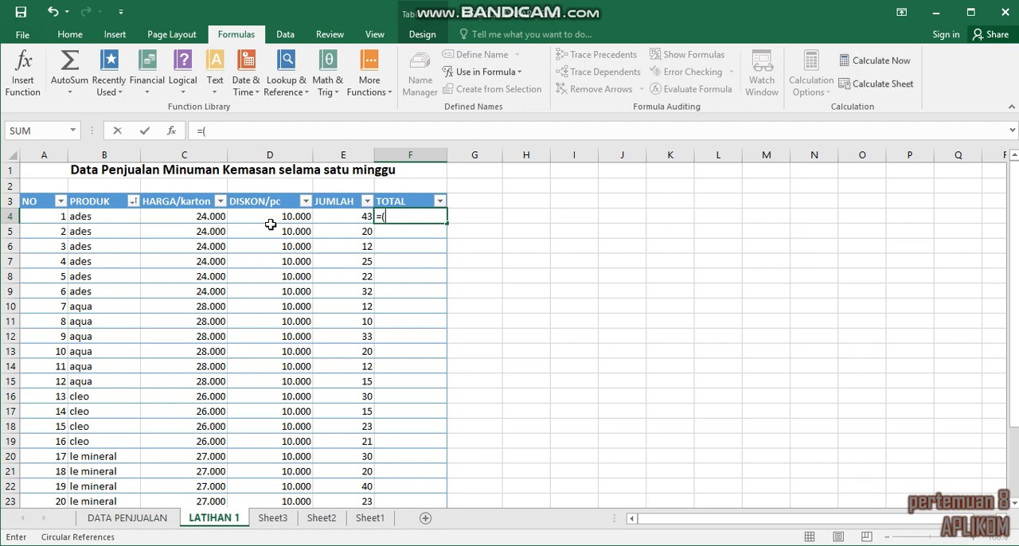
left_click(197, 218)
type("-")
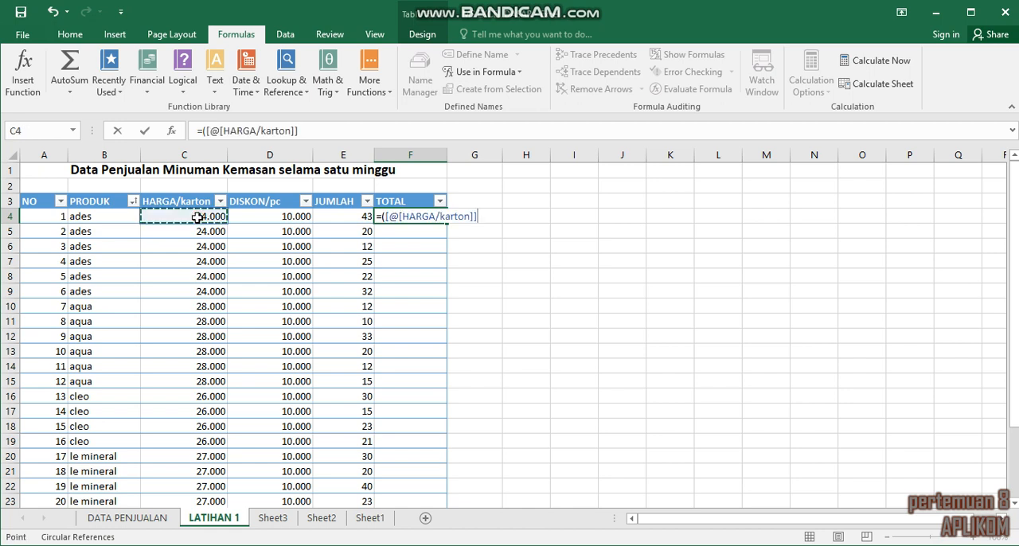
left_click(260, 215)
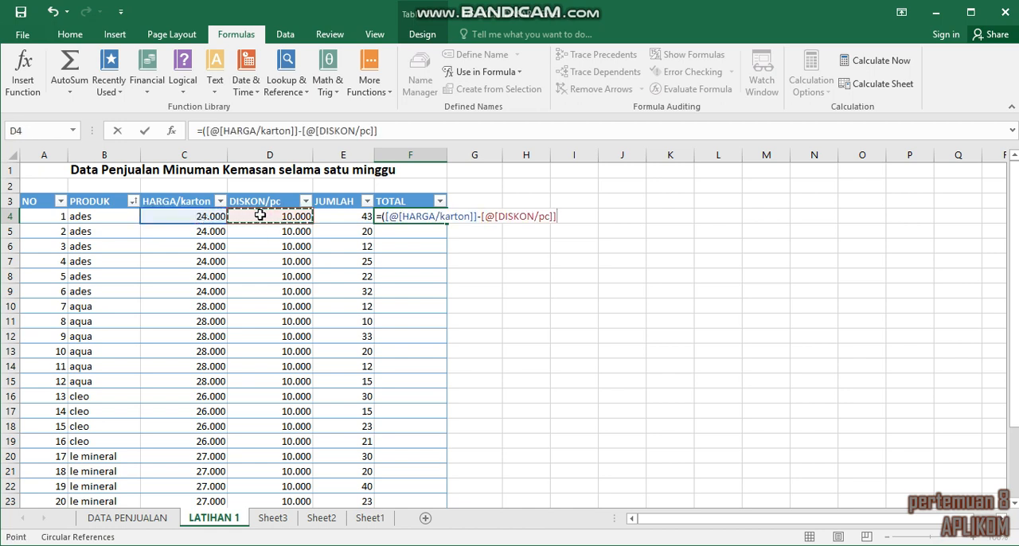
type(")")
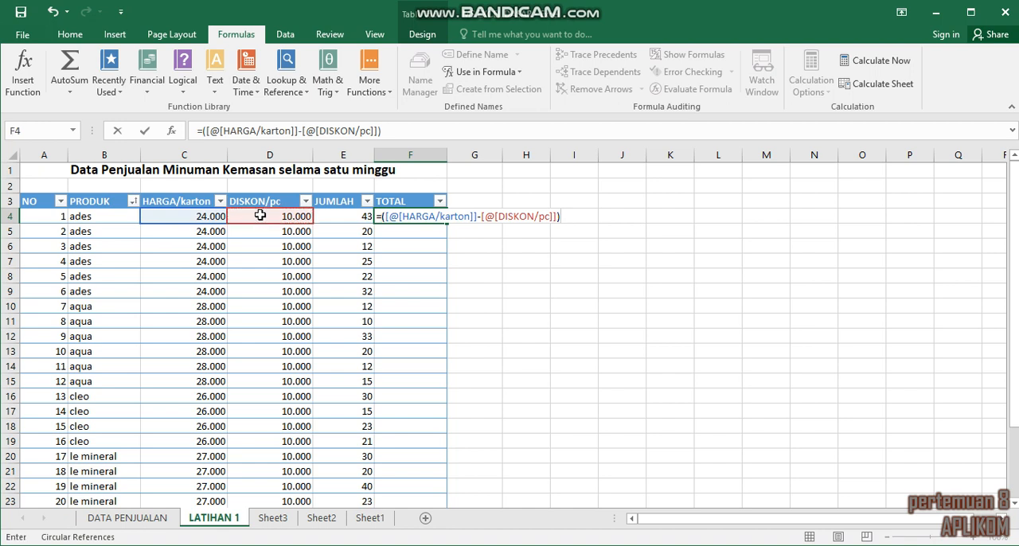
type("*")
left_click(366, 214)
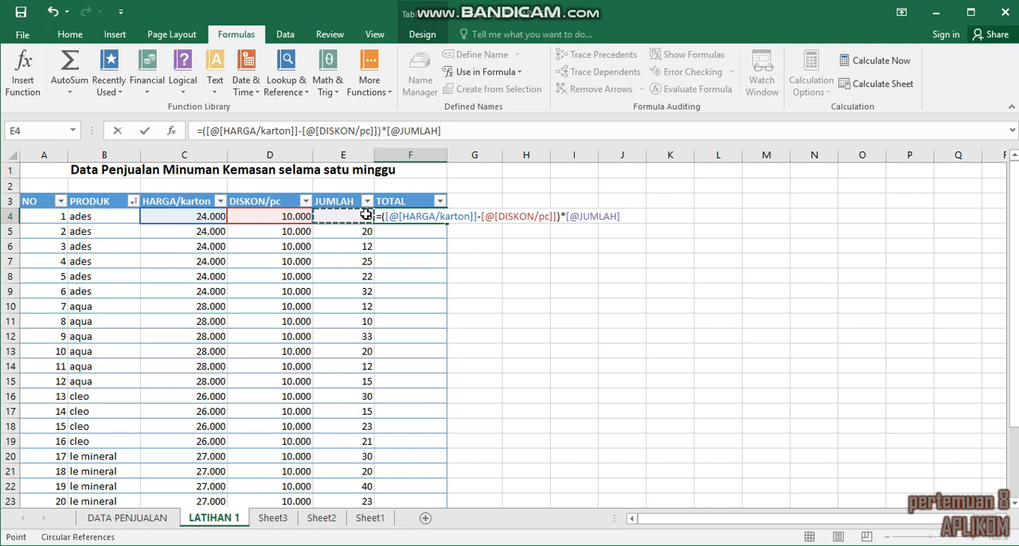
key("Return")
Step: Clear the automatically filled TOTAL formulas from F5:F24, keeping only the one in F4
left_click_drag(401, 233, 432, 484)
key("Delete")
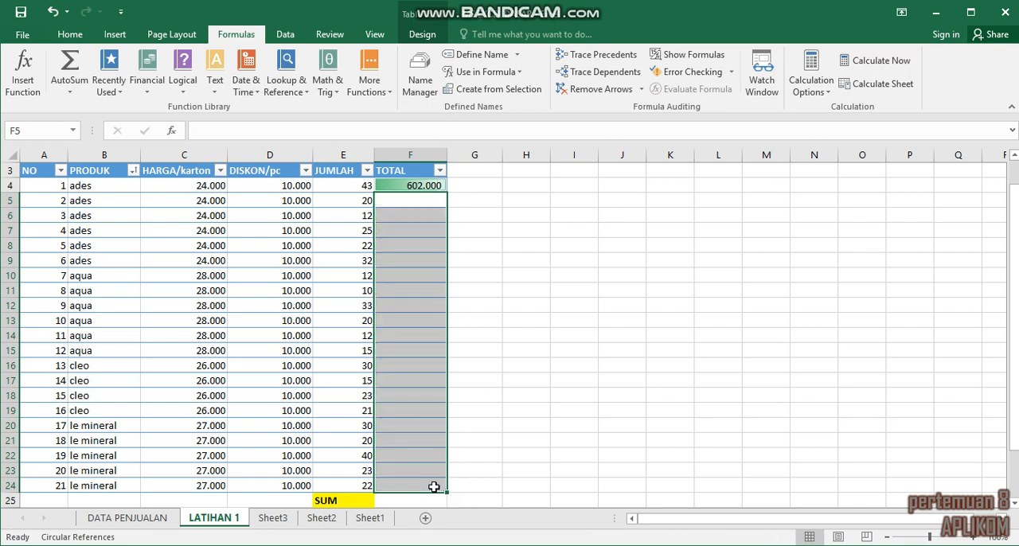
left_click(565, 317)
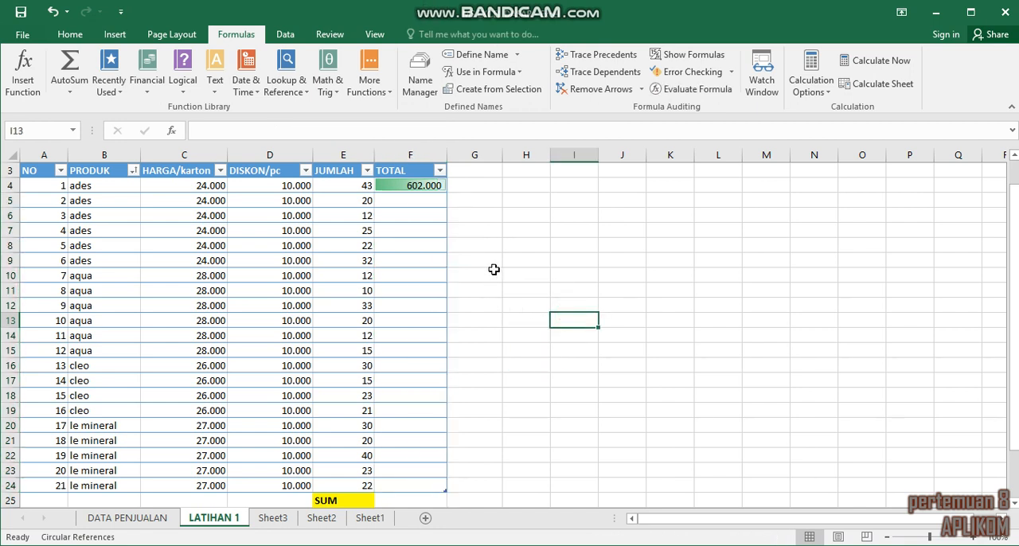
Step: Review the result cells in column F beside the SUM, AVERAGE, MAX, MIN and COUNT labels below the table
left_click_drag(1015, 316, 1014, 363)
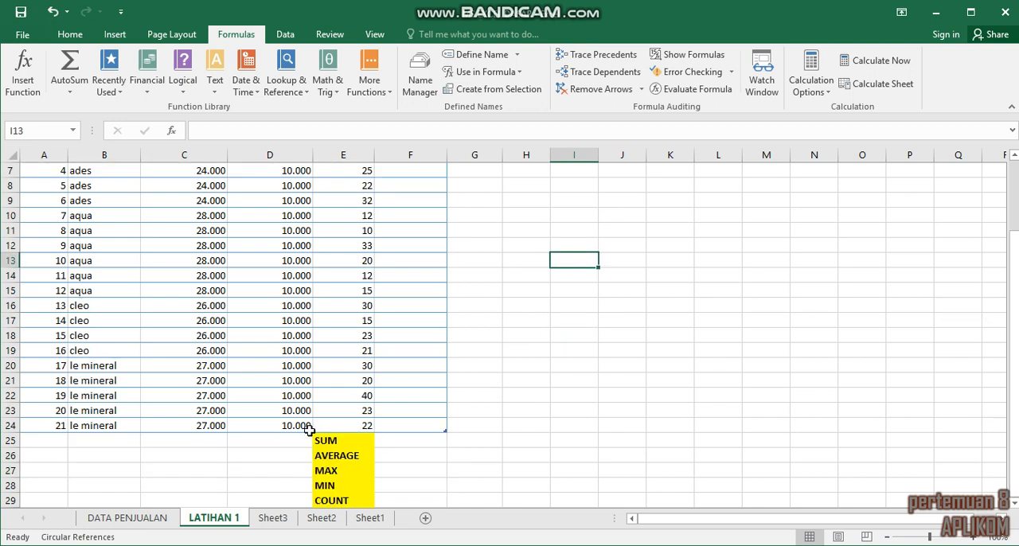
left_click(401, 440)
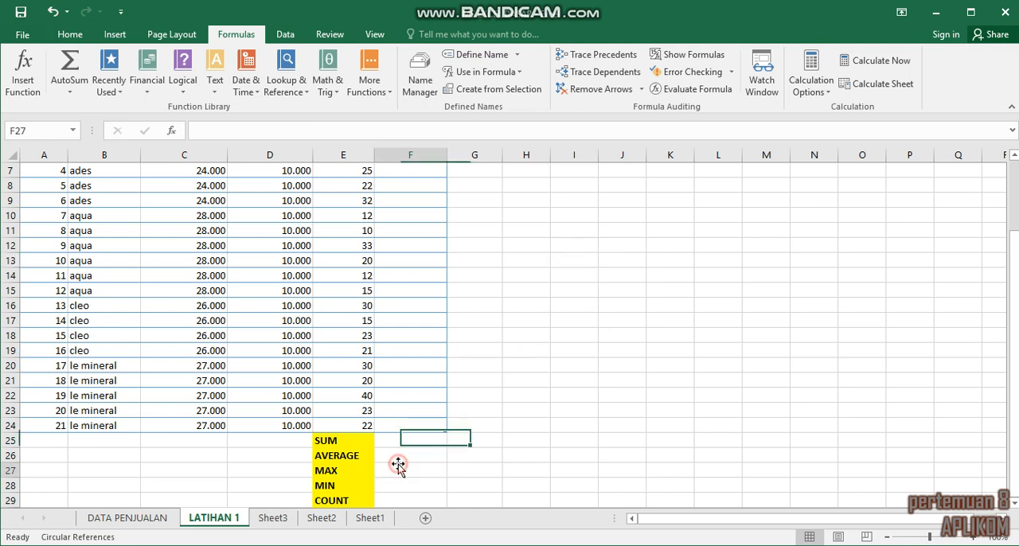
left_click(401, 468)
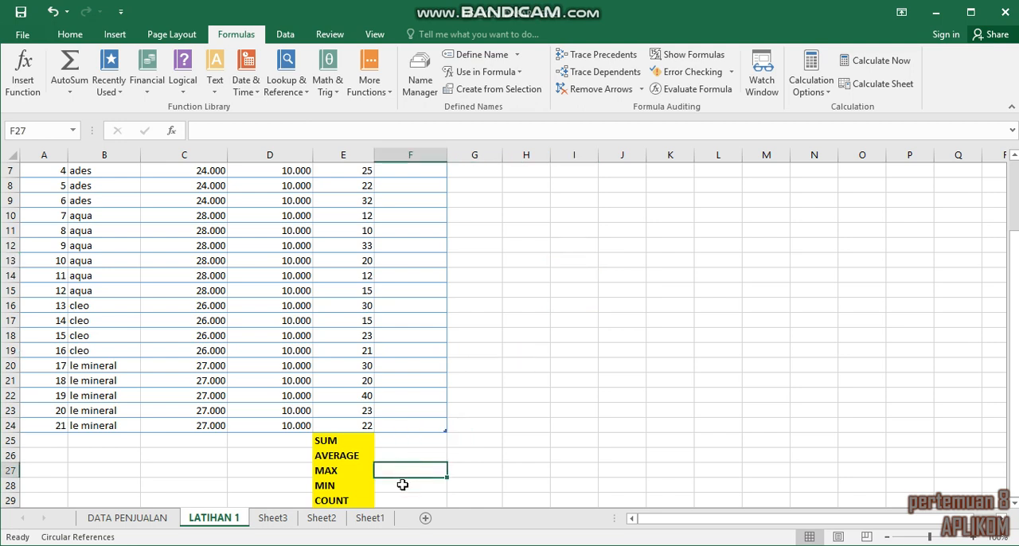
left_click(402, 484)
left_click(410, 502)
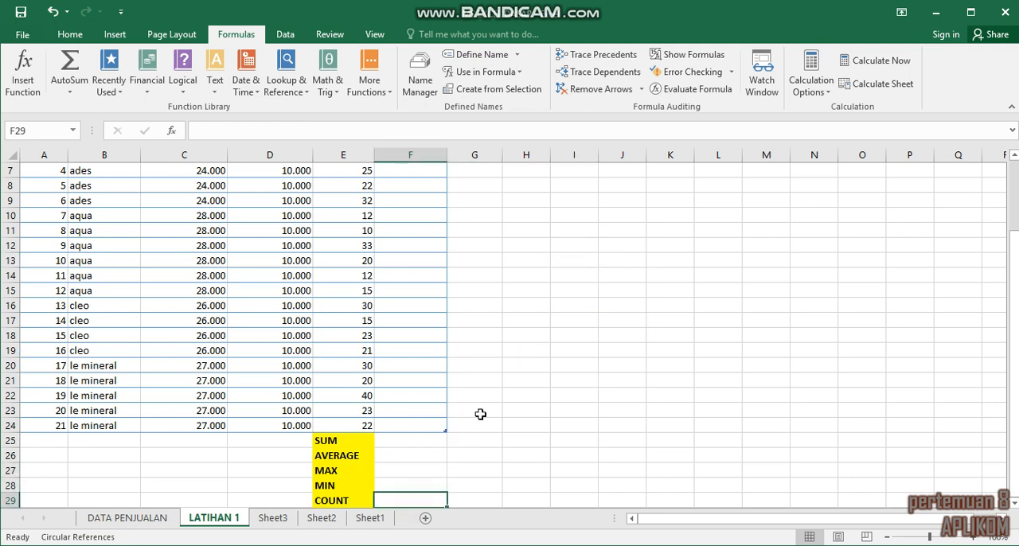
left_click(504, 390)
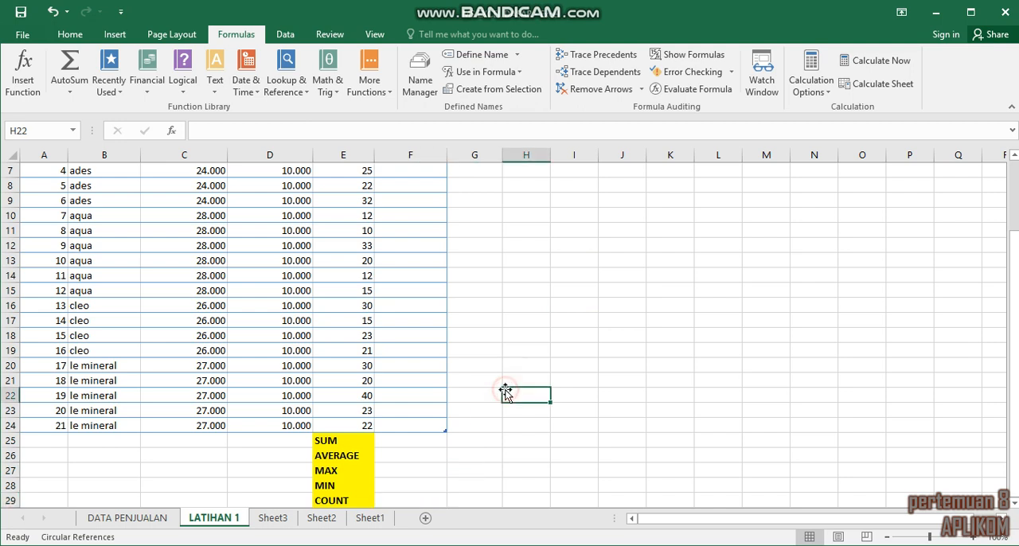
left_click_drag(1017, 302, 1013, 253)
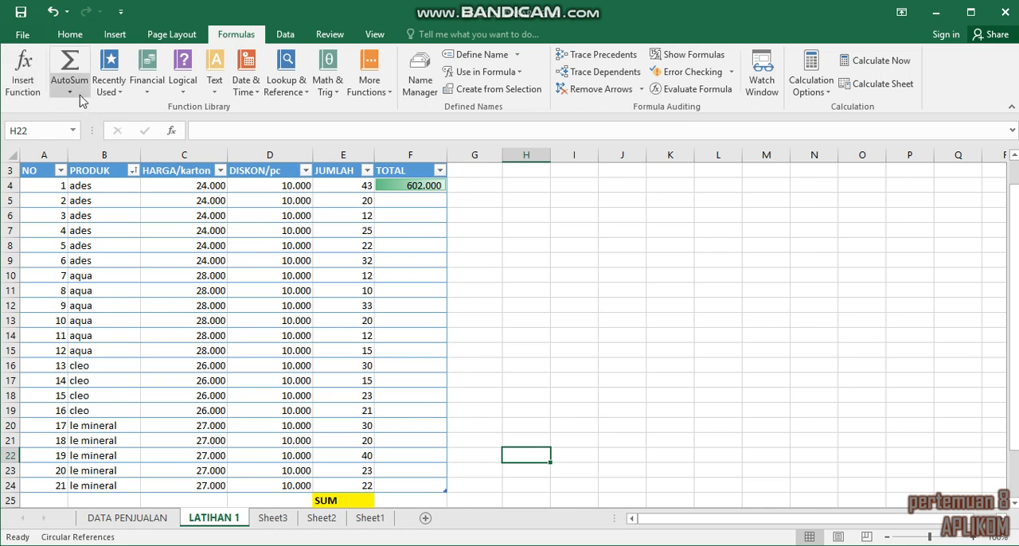
Step: Browse the Insert Function list under Most Recently Used and the All category, and close it without inserting anything
left_click(33, 96)
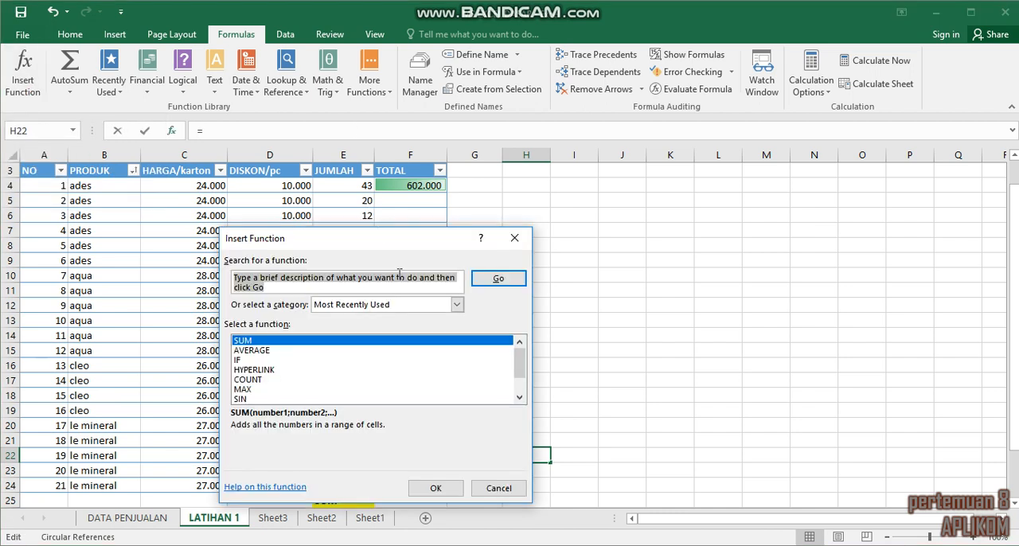
scroll(521, 367, "down", 1)
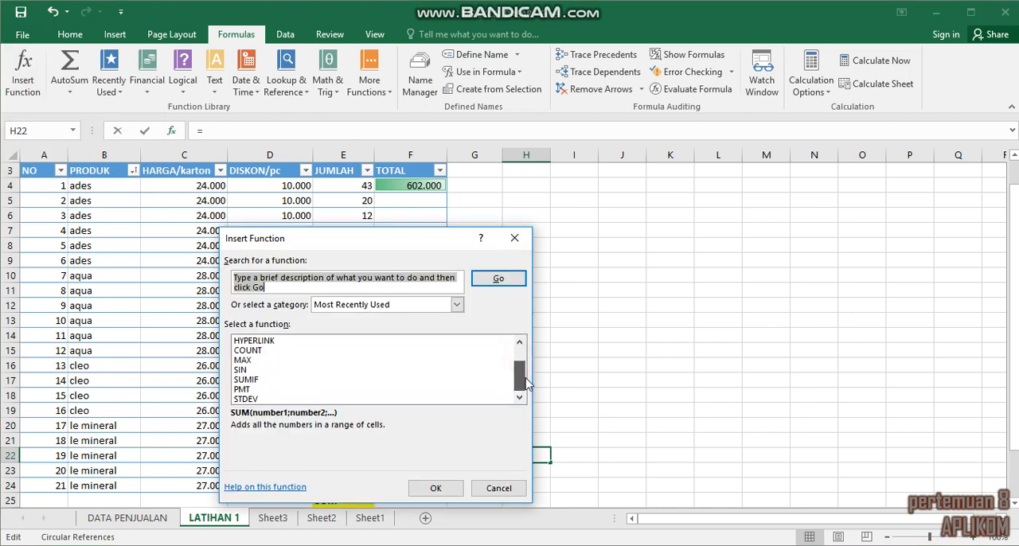
left_click_drag(526, 390, 436, 344)
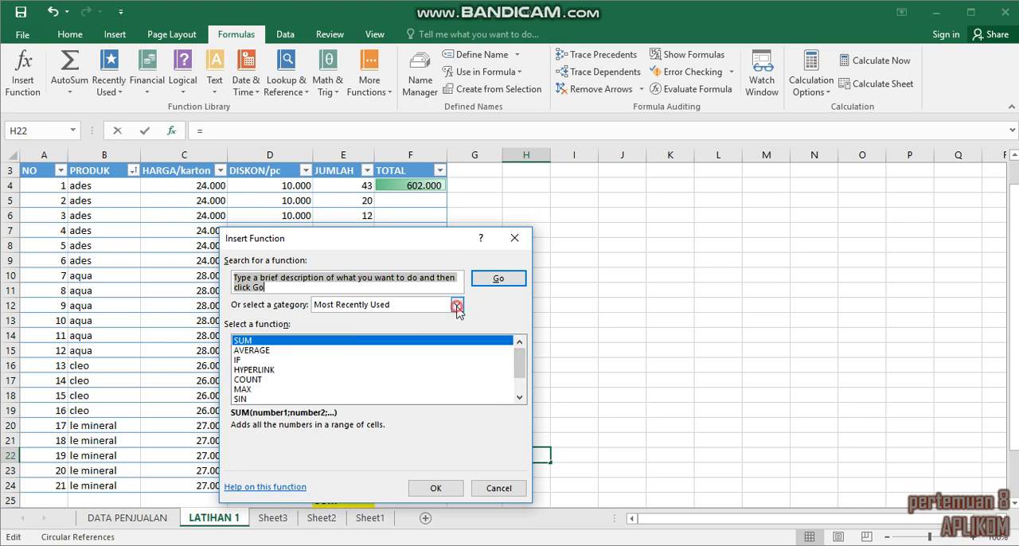
left_click(457, 304)
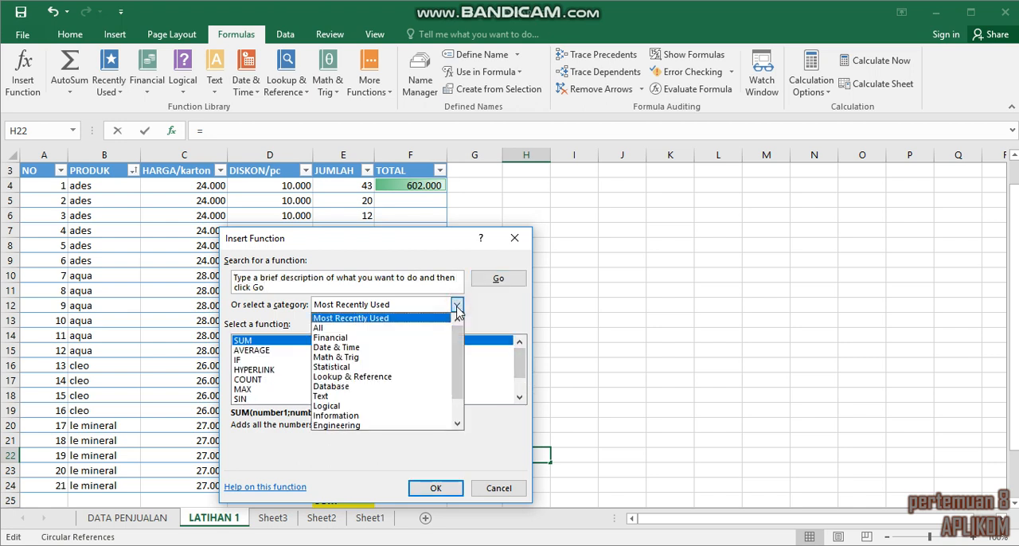
left_click(443, 327)
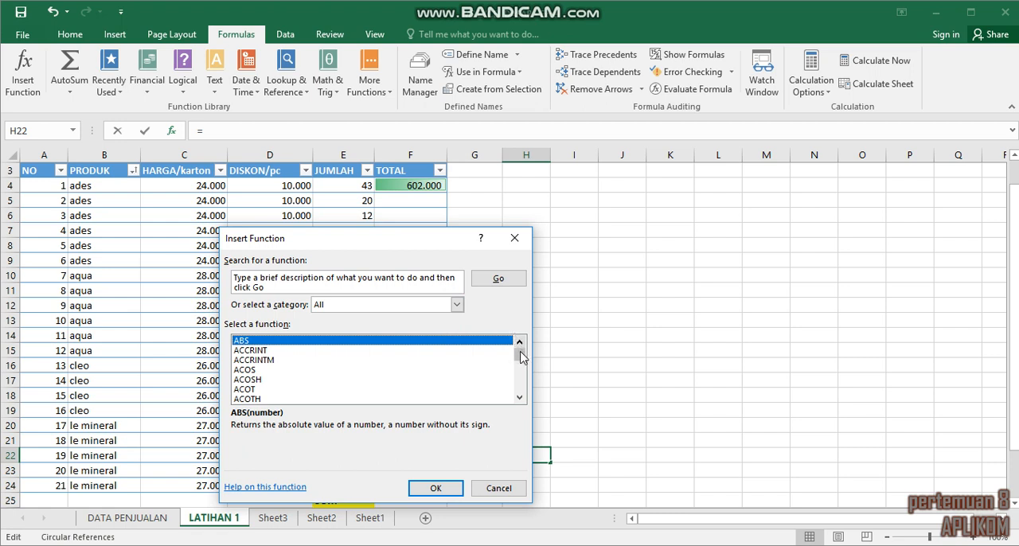
mouse_move(523, 357)
left_mouse_down()
mouse_move(524, 392)
mouse_move(521, 343)
left_mouse_up()
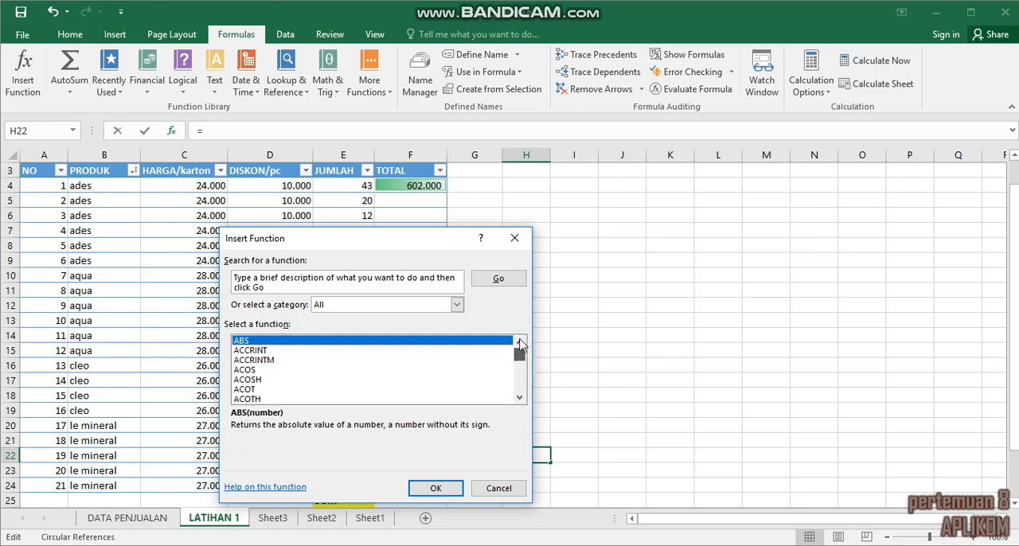
left_click(517, 244)
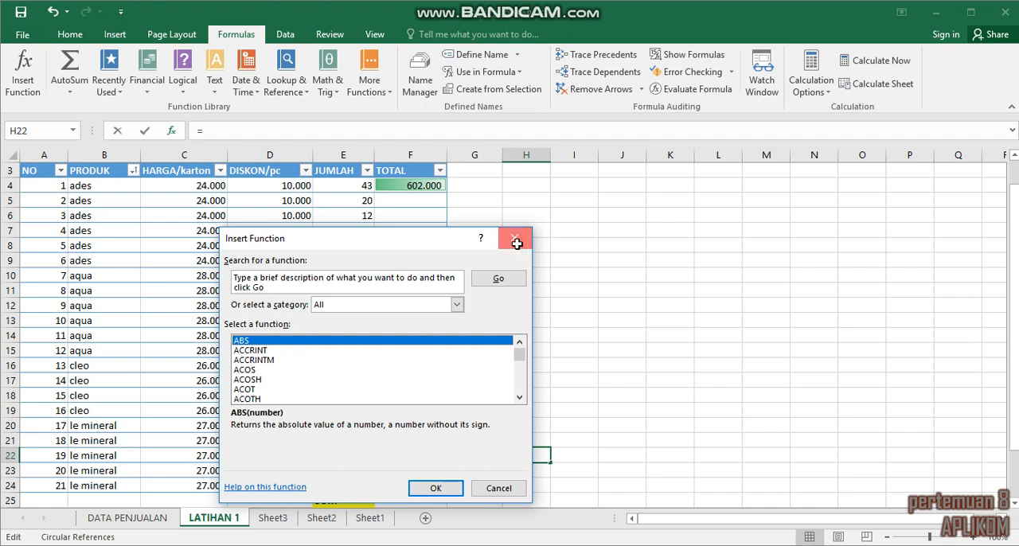
left_click_drag(422, 246, 573, 261)
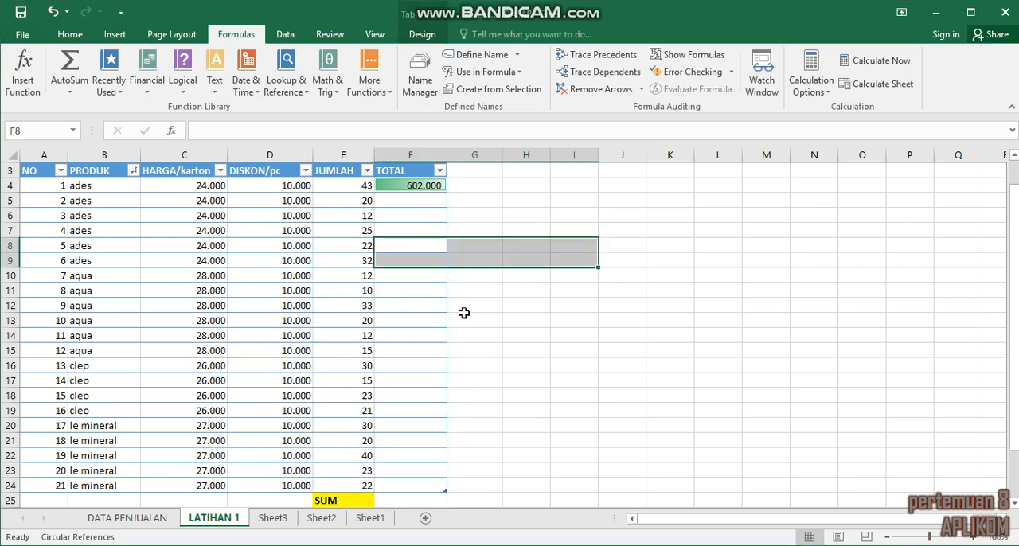
left_click(653, 339)
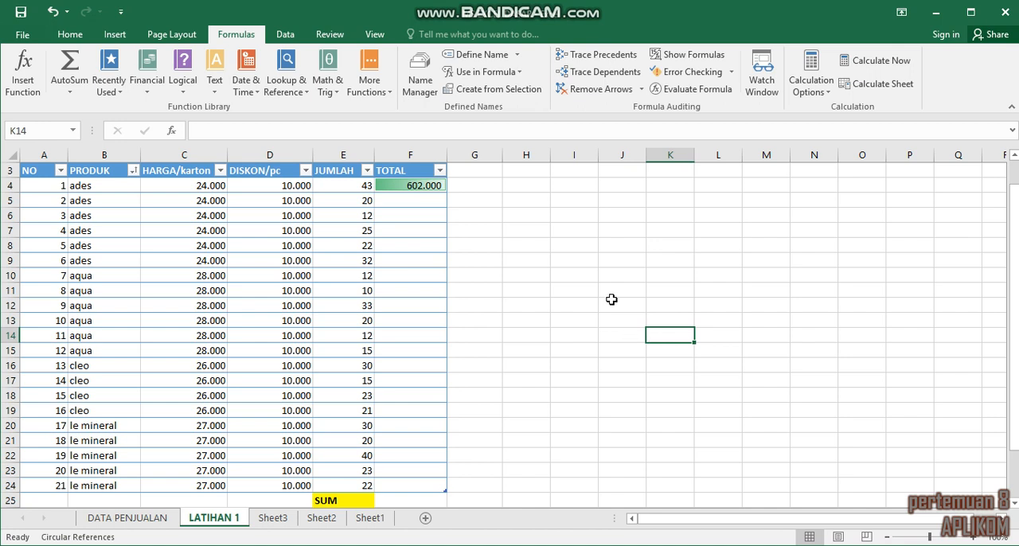
left_click(421, 204)
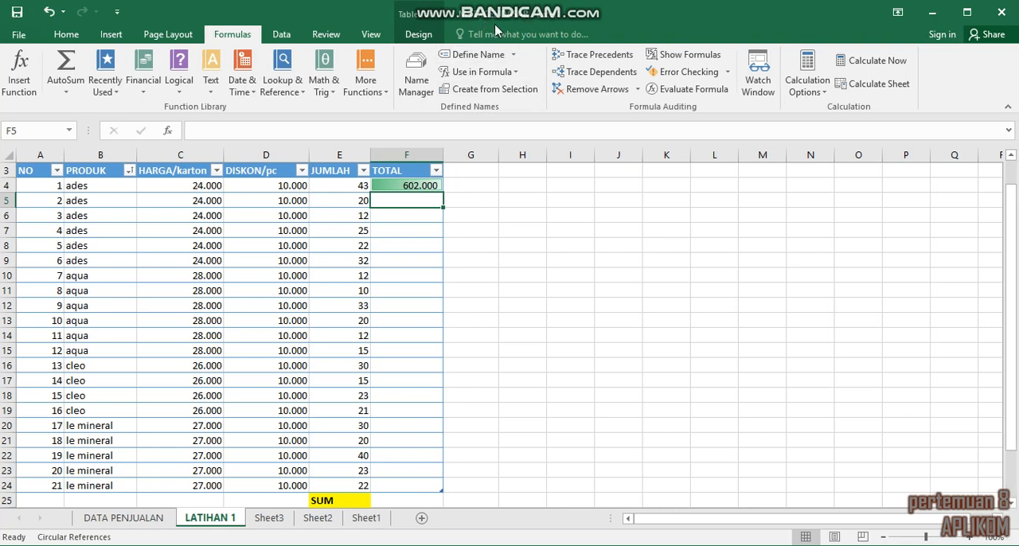
left_click(545, 356)
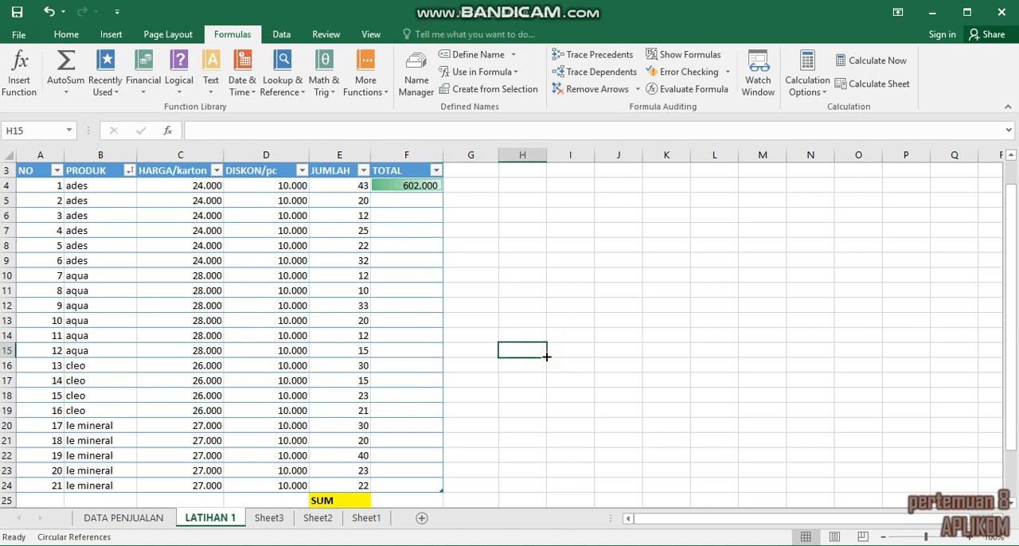
Step: Examine the functions offered by AutoSum from cell H9 without inserting one
left_click(530, 263)
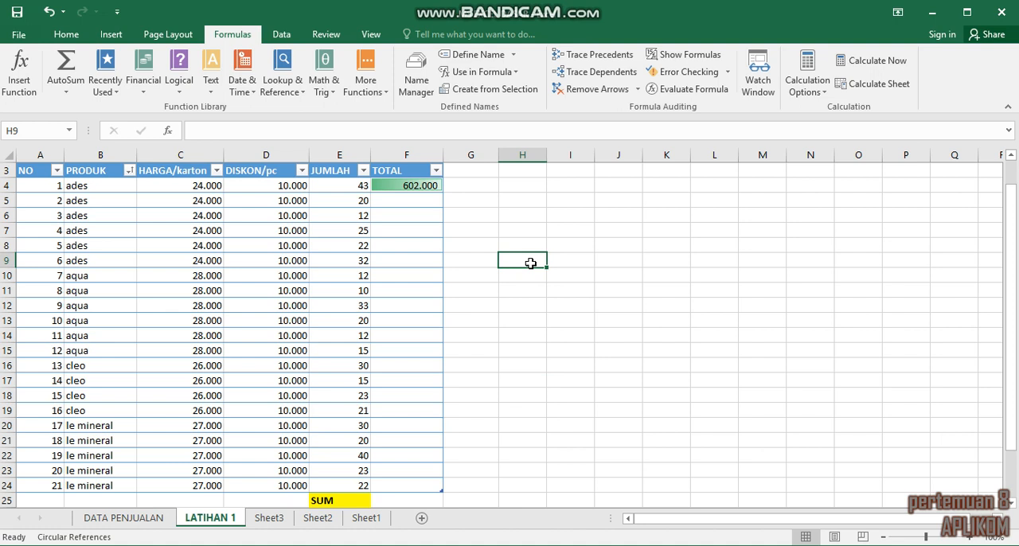
left_click(65, 93)
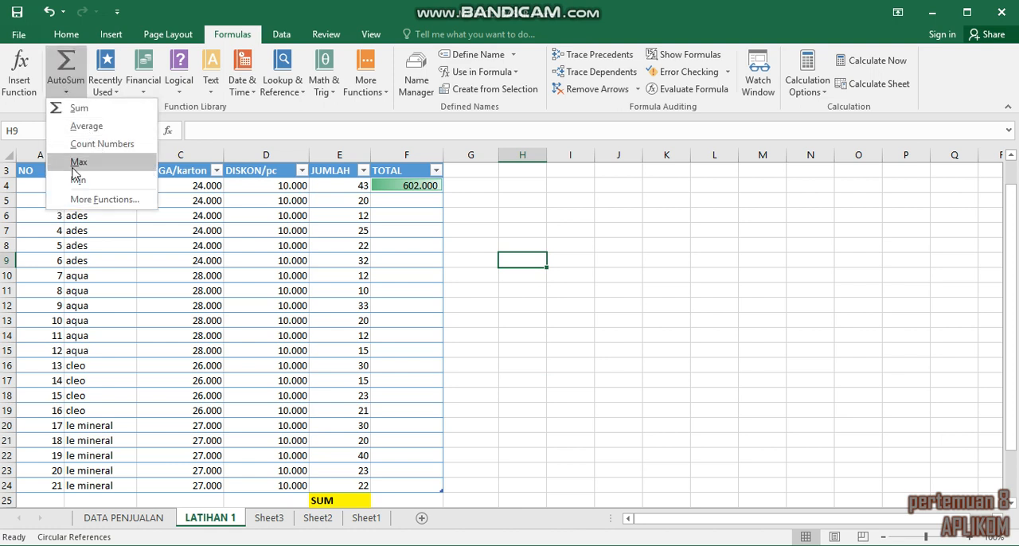
left_click(504, 303)
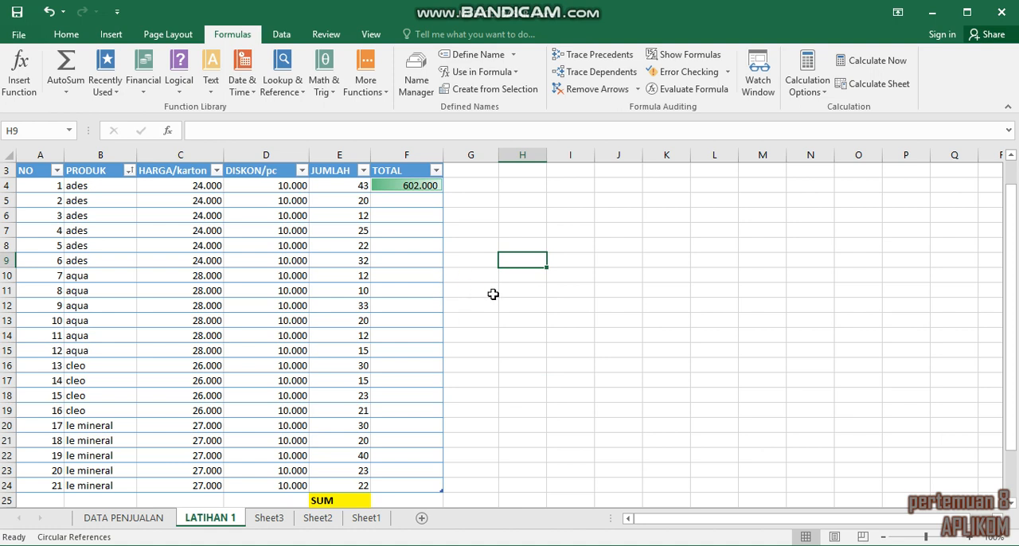